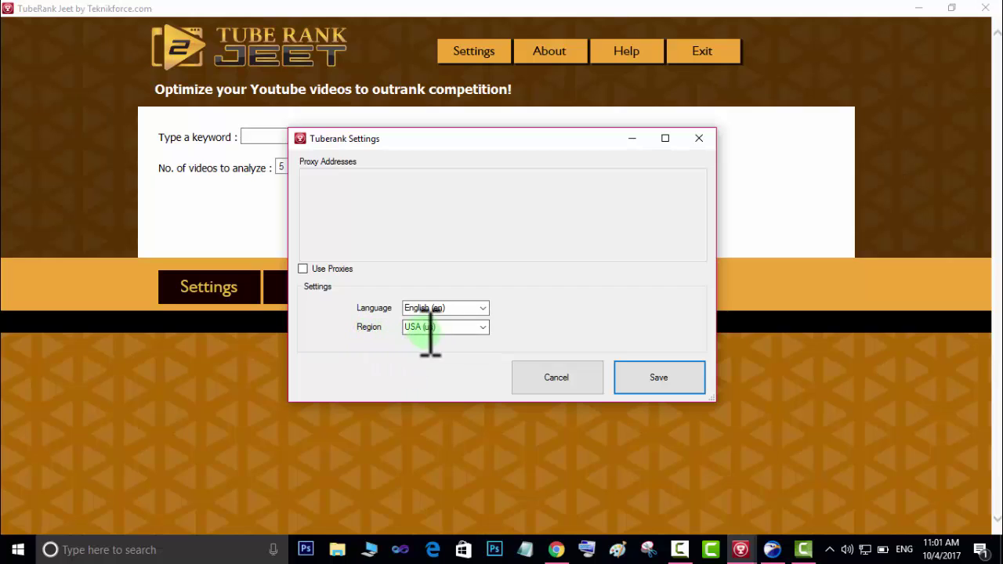
- Check the available language options in the Tuberank settings and save the settings with English (en) and USA (us)
click(483, 308)
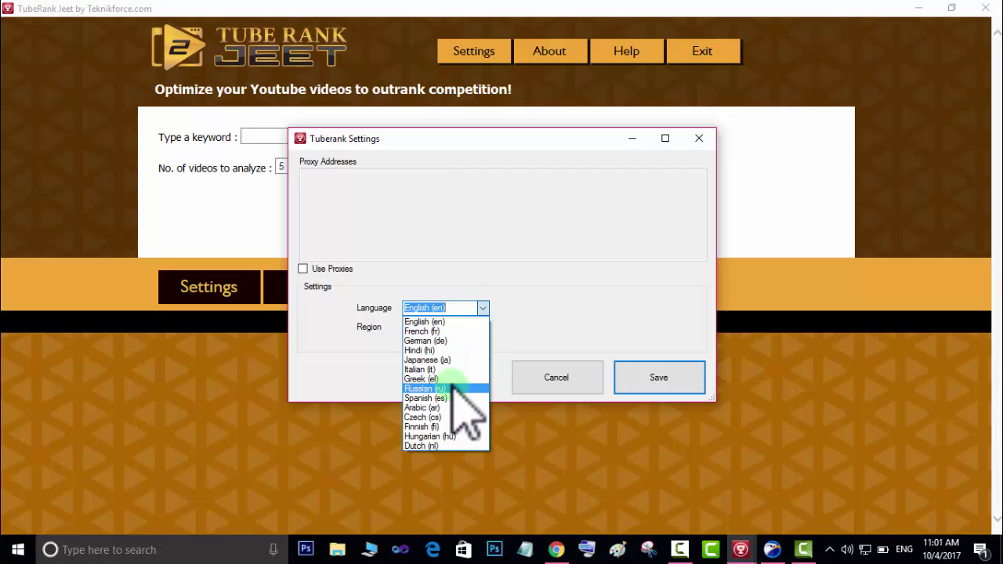
click(525, 288)
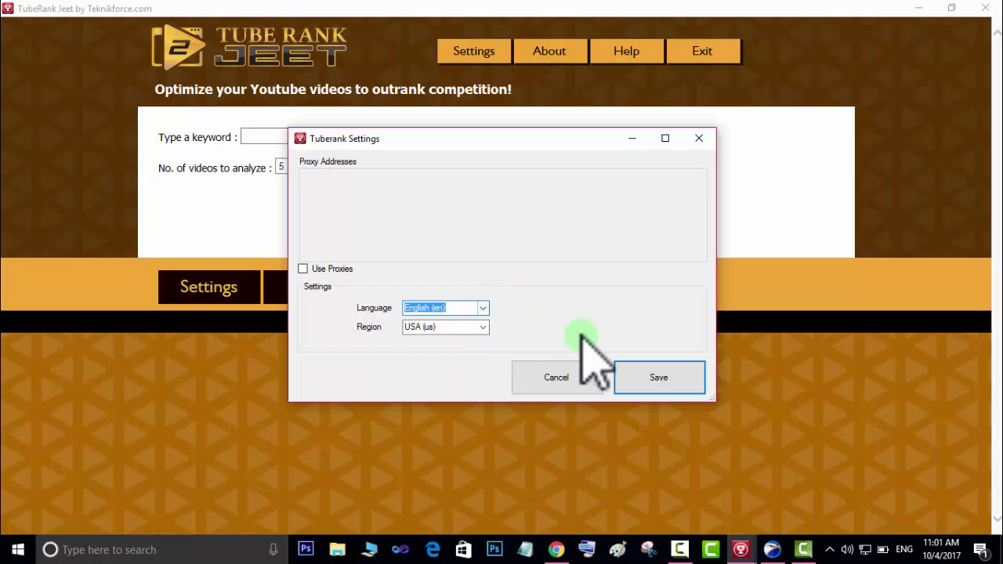
click(633, 365)
click(638, 368)
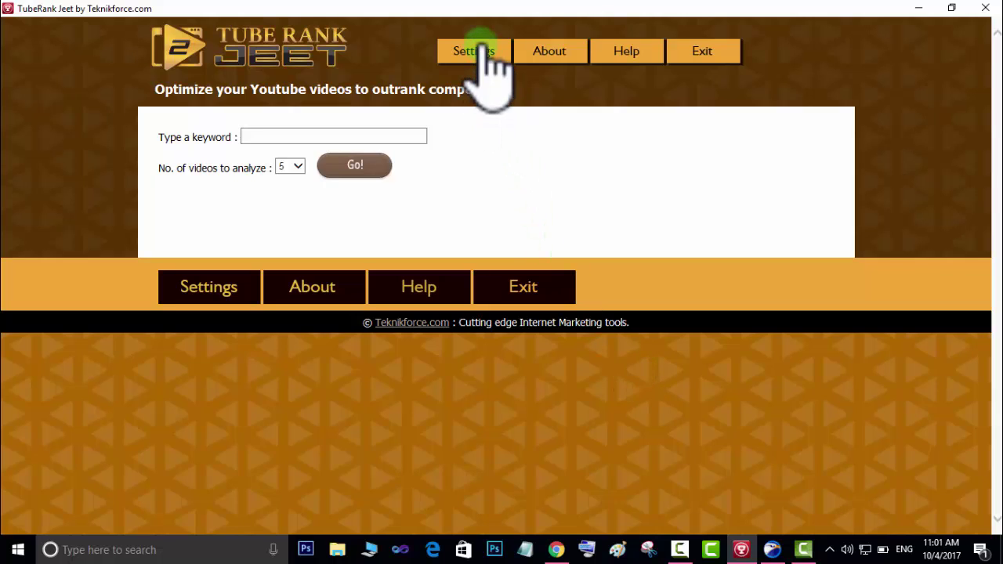
- View the program's online help video page and its About information, closing each one
click(642, 51)
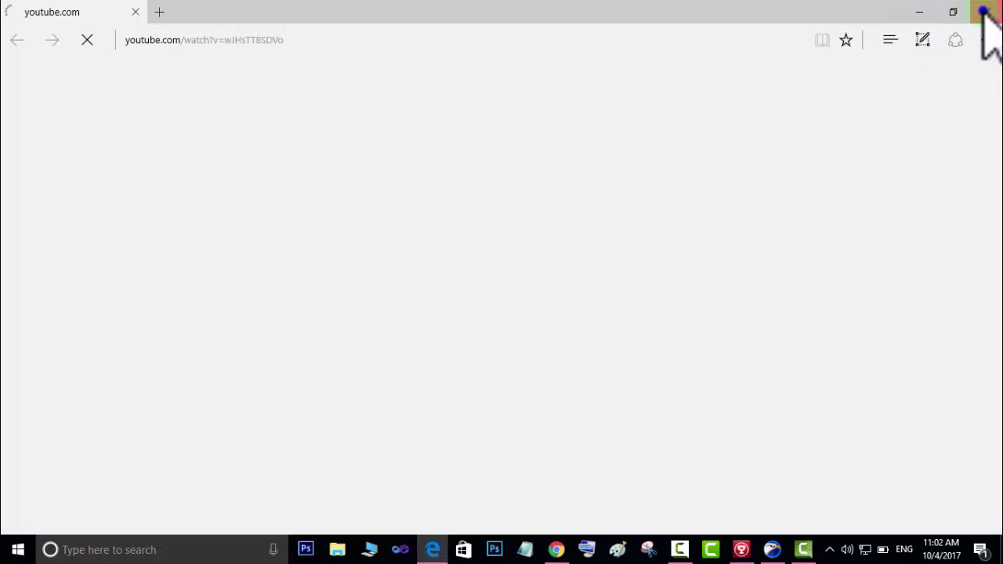
click(983, 11)
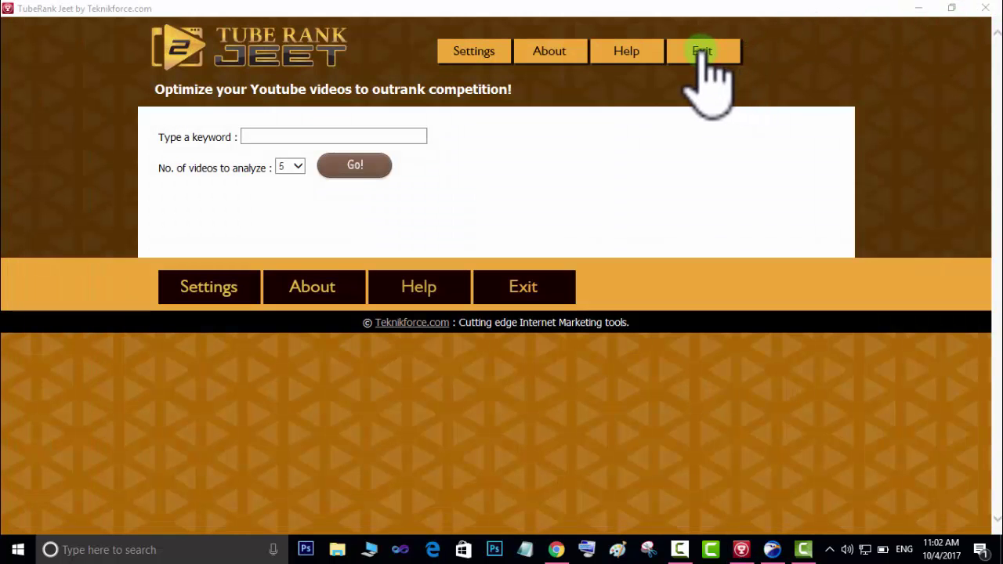
click(551, 52)
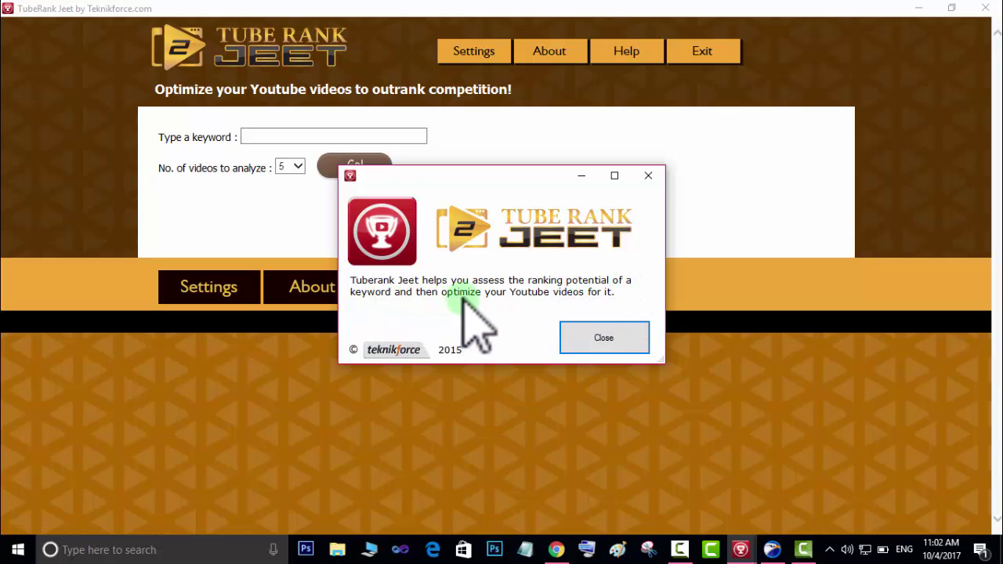
click(583, 337)
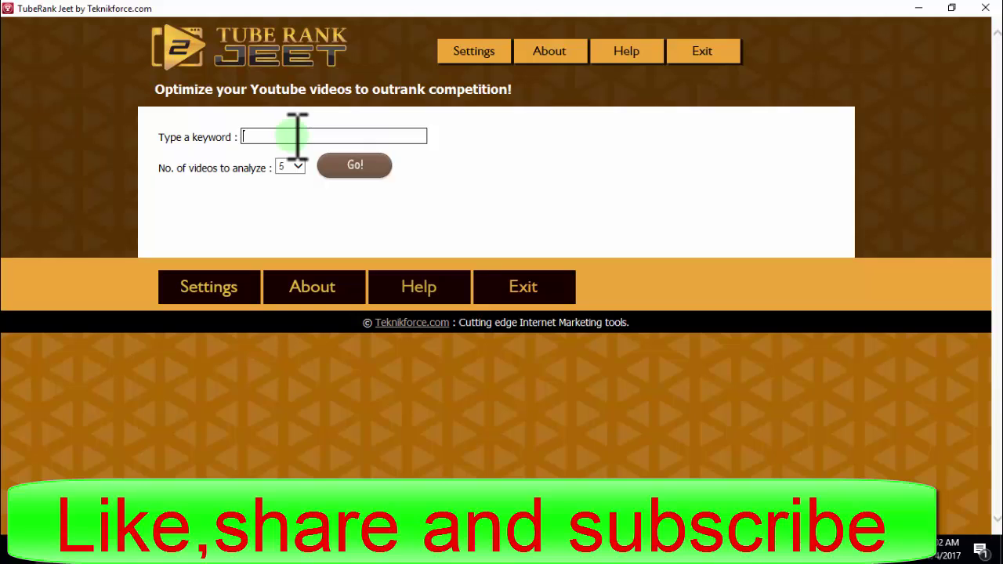
- Analyze 5 videos for the keyword "10 mistake You Must Know For Making Free Money Hindi/Urdu on YouTube" and review its ranking difficulty
key(ctrl+v)
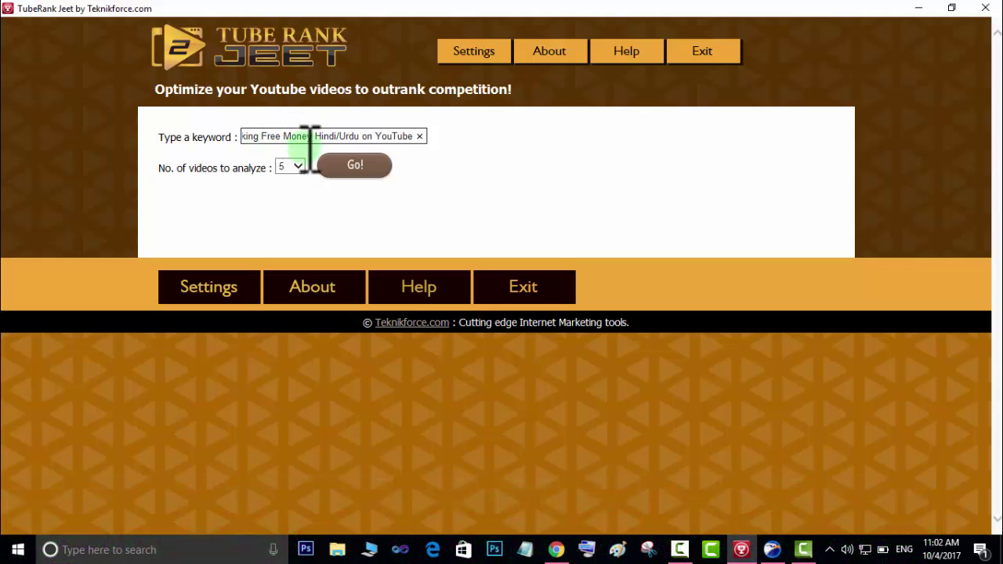
click(298, 167)
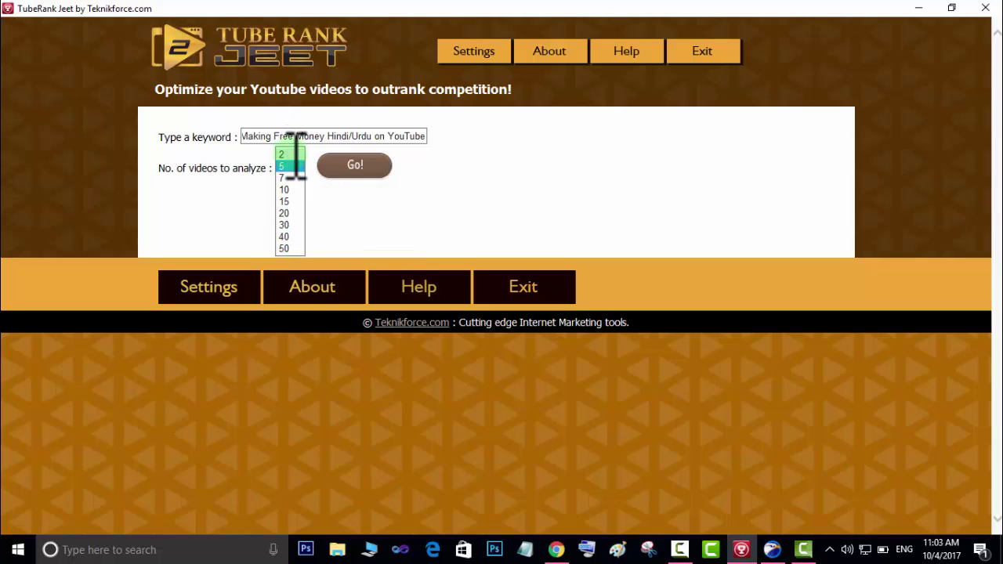
click(323, 227)
click(345, 182)
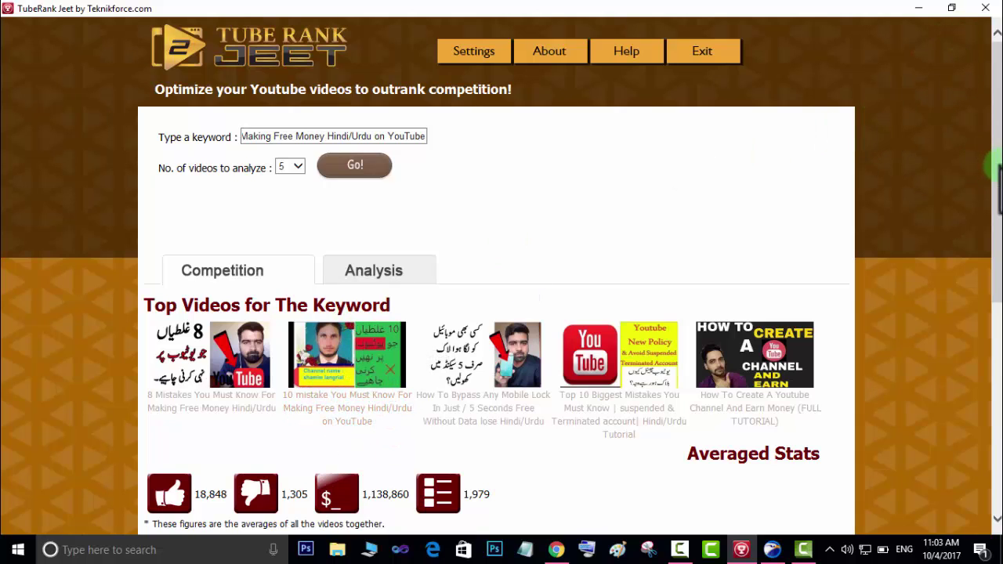
drag(997, 166, 995, 293)
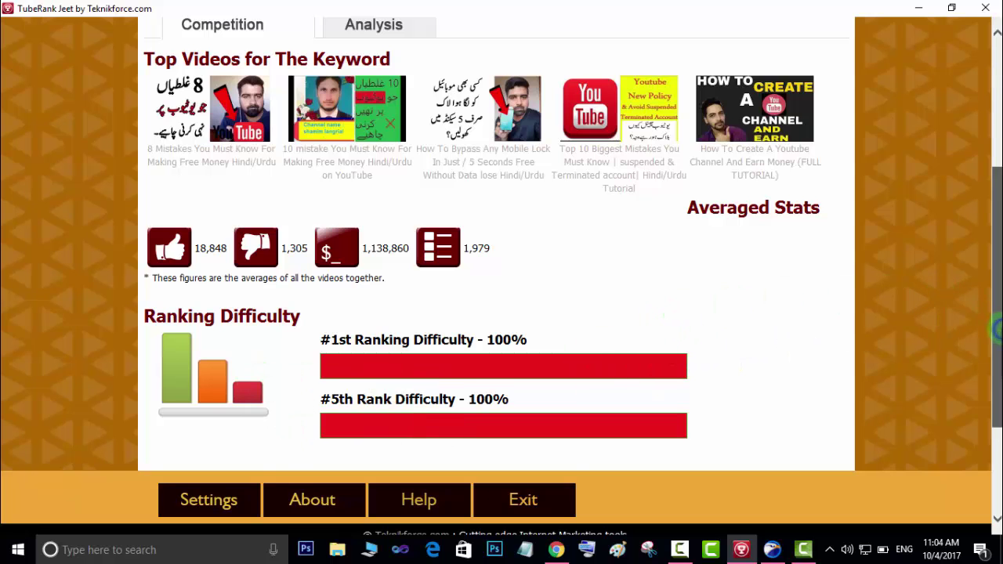
drag(993, 345, 966, 213)
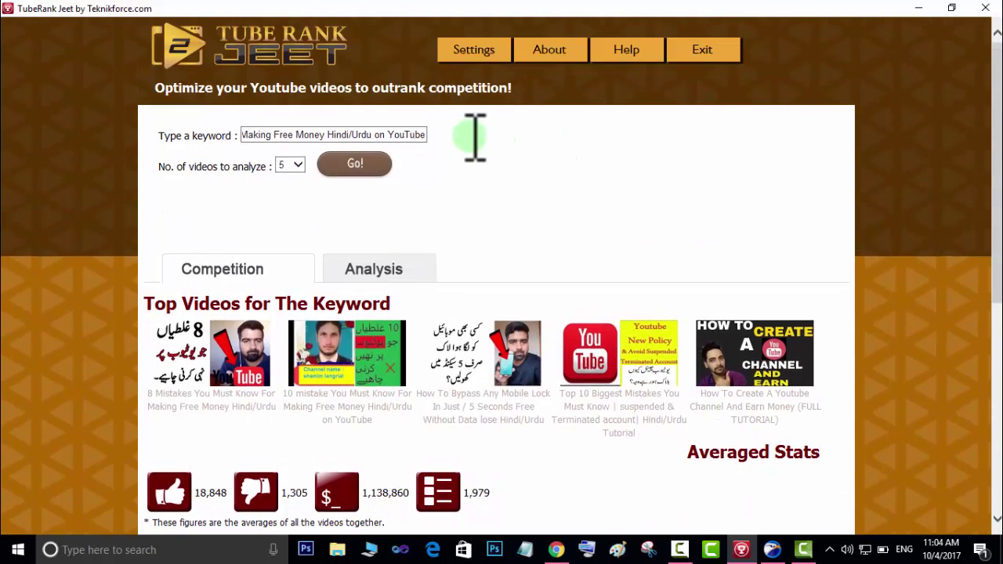
- Shorten the keyword to end at "Hindi/Urdu", rerun the analysis and review the averaged stats and ranking difficulty
click(427, 135)
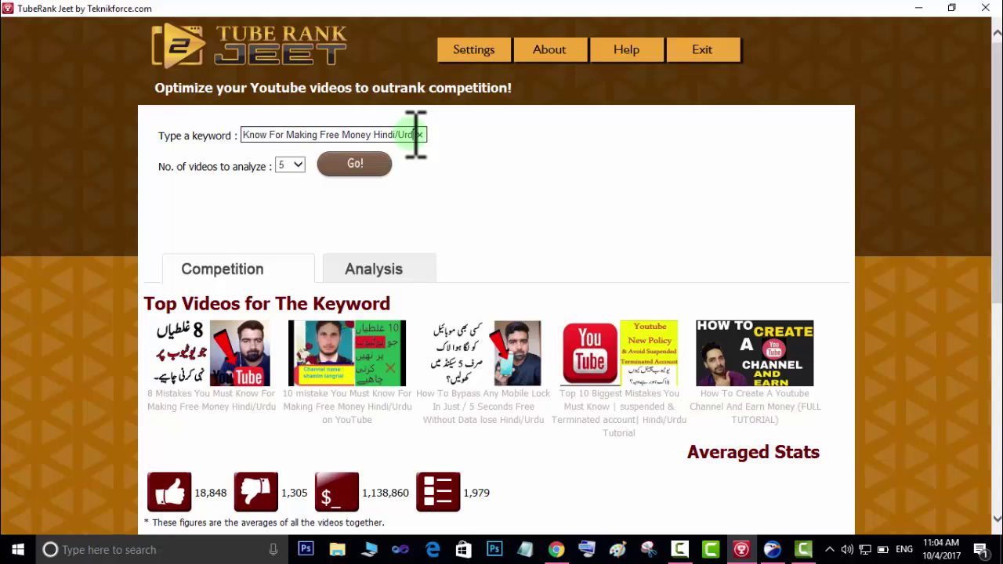
key(Return)
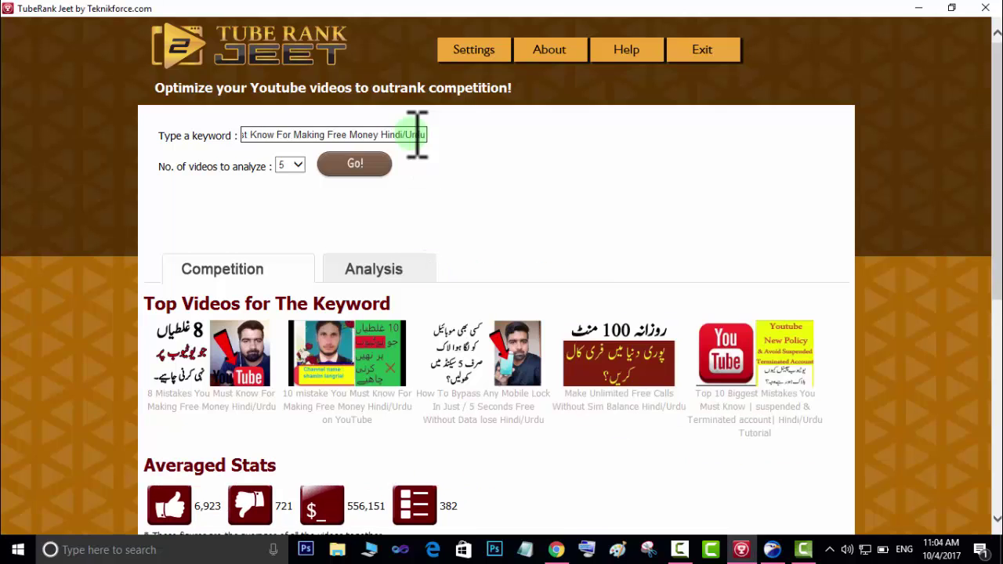
scroll(994, 227, down, 1)
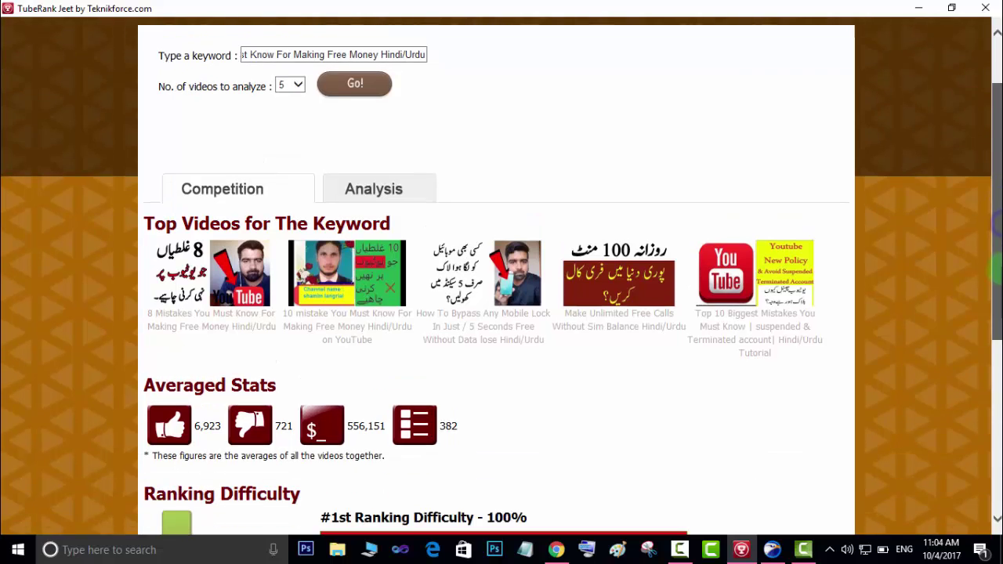
scroll(995, 227, down, 3)
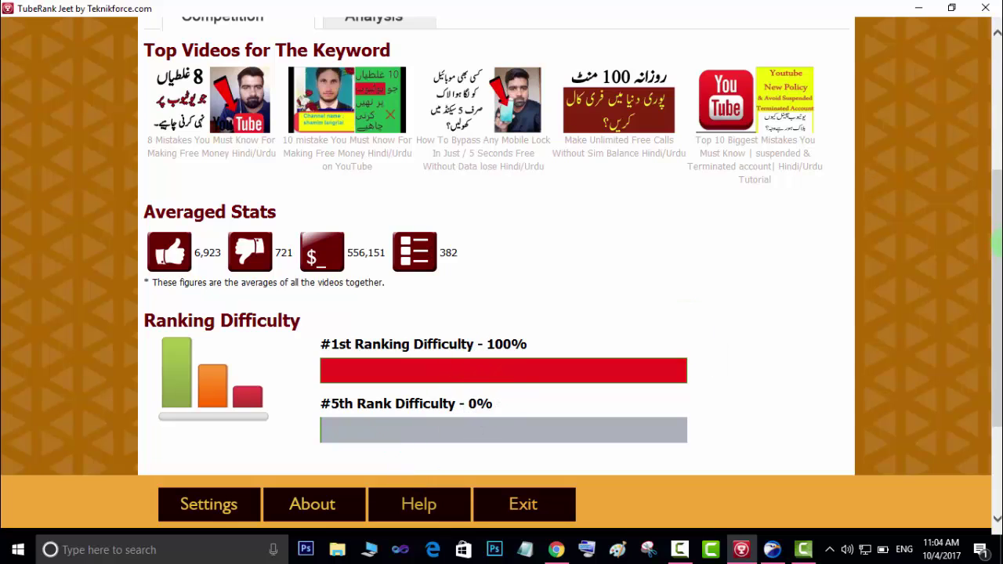
drag(995, 298, 989, 172)
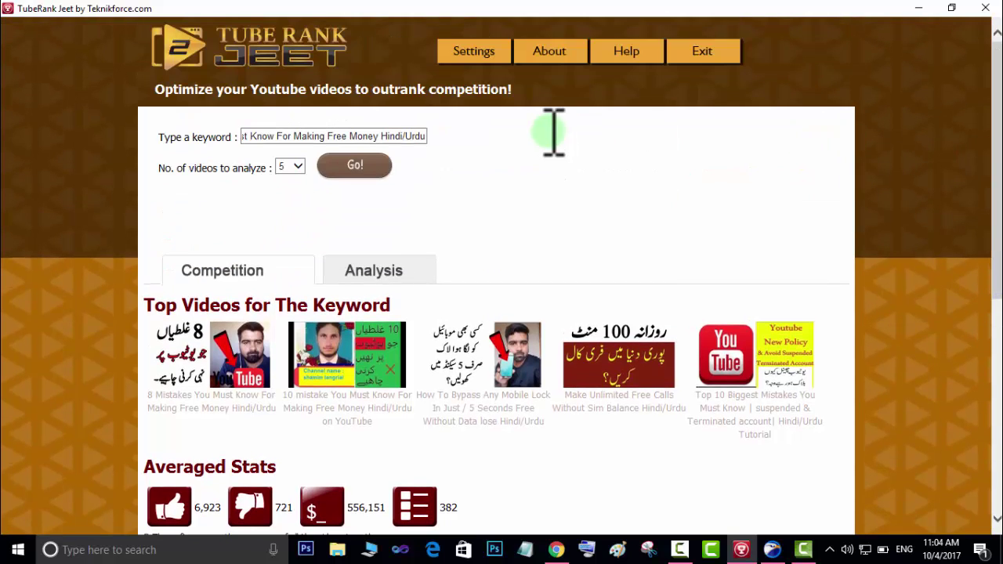
- Cut the keyword down to "10 mistake You Must Know For Making" and analyze its competition again
click(419, 135)
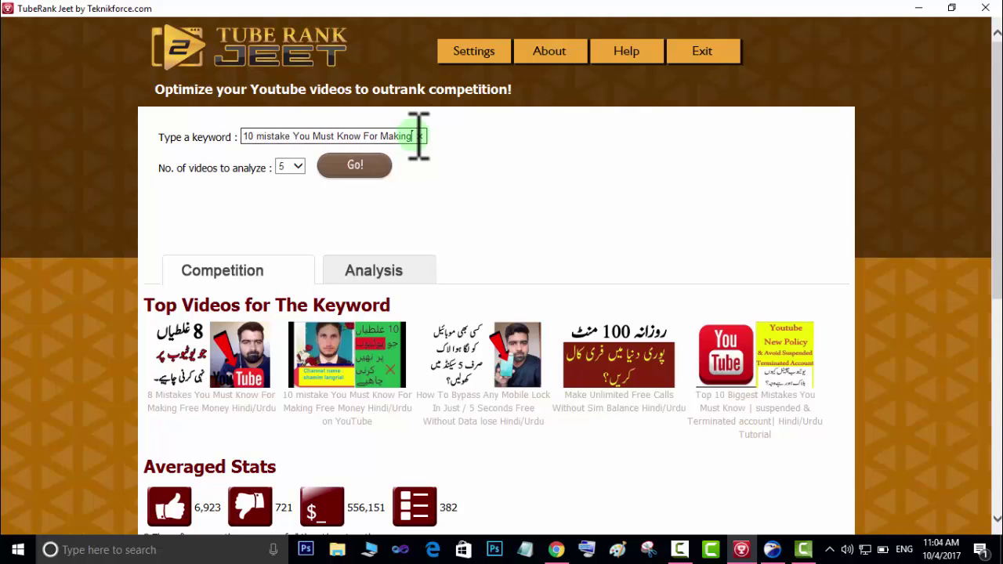
key(Return)
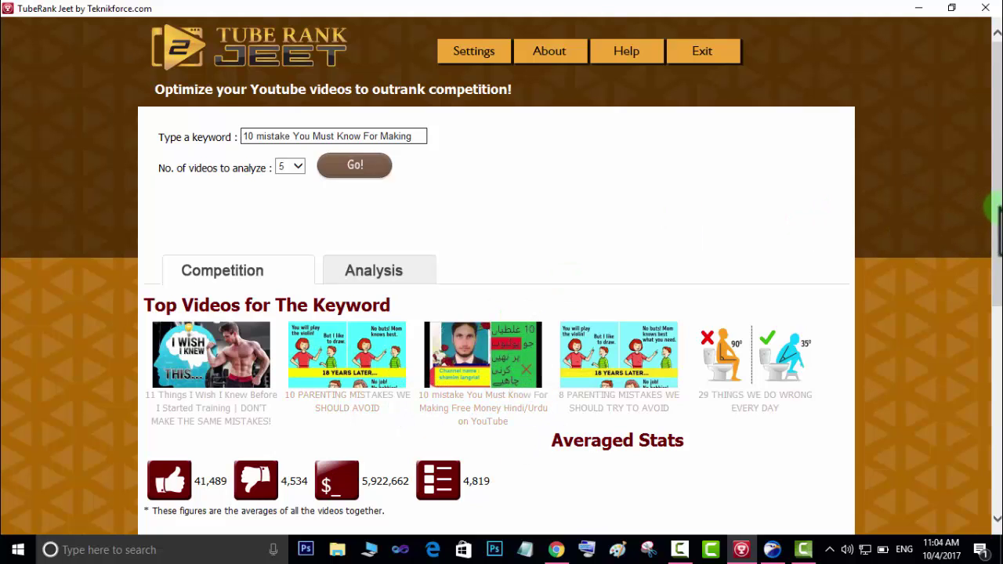
mouse_move(990, 213)
mouse_down()
mouse_move(995, 317)
mouse_move(989, 195)
mouse_up()
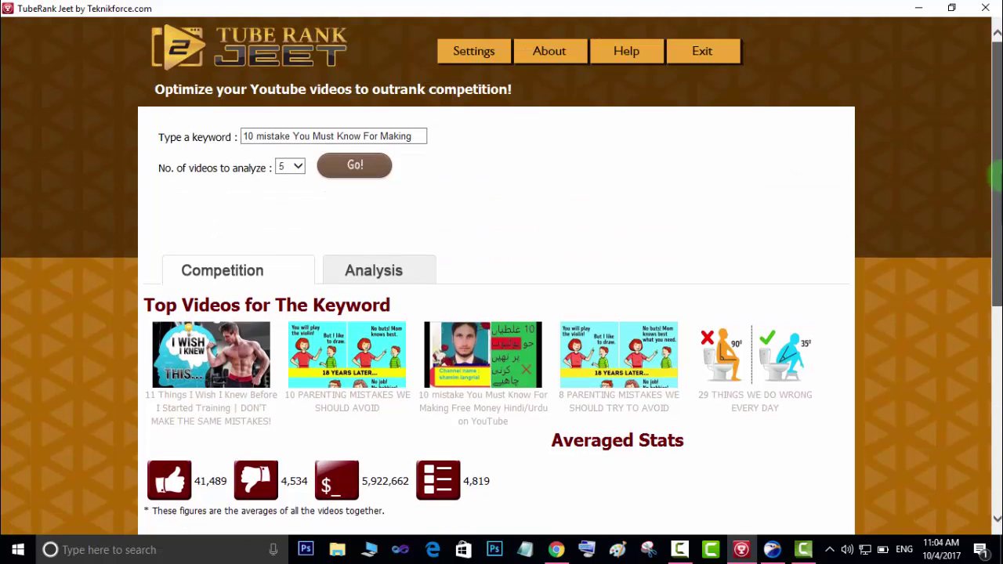
- Replace the keyword with "how to earn mony from youtube", analyze it and review its ranking difficulty
double_click(416, 136)
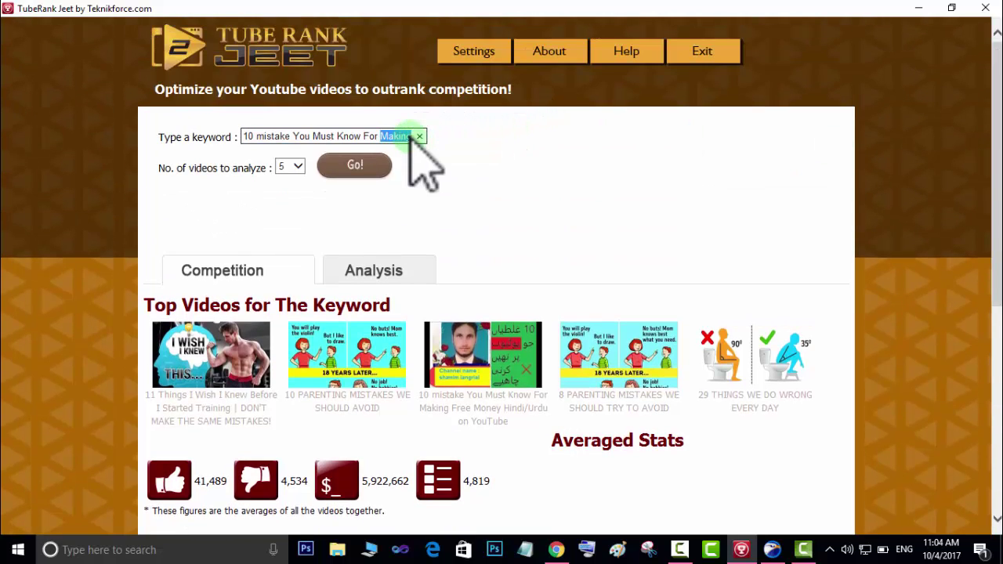
click(414, 137)
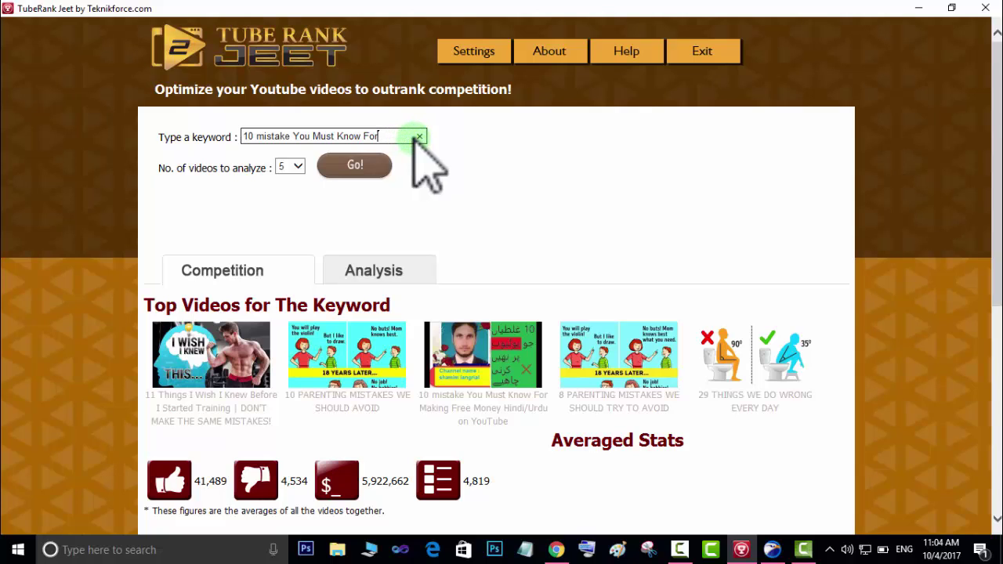
key(BackSpace)
key(BackSpace)
key(BackSpace)
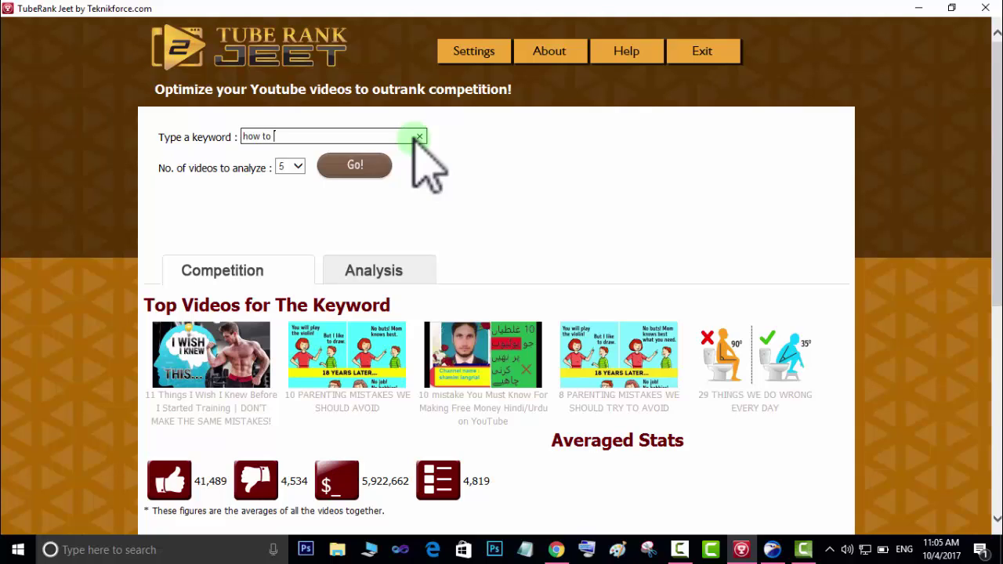
text(arn mony from you)
text(tu)
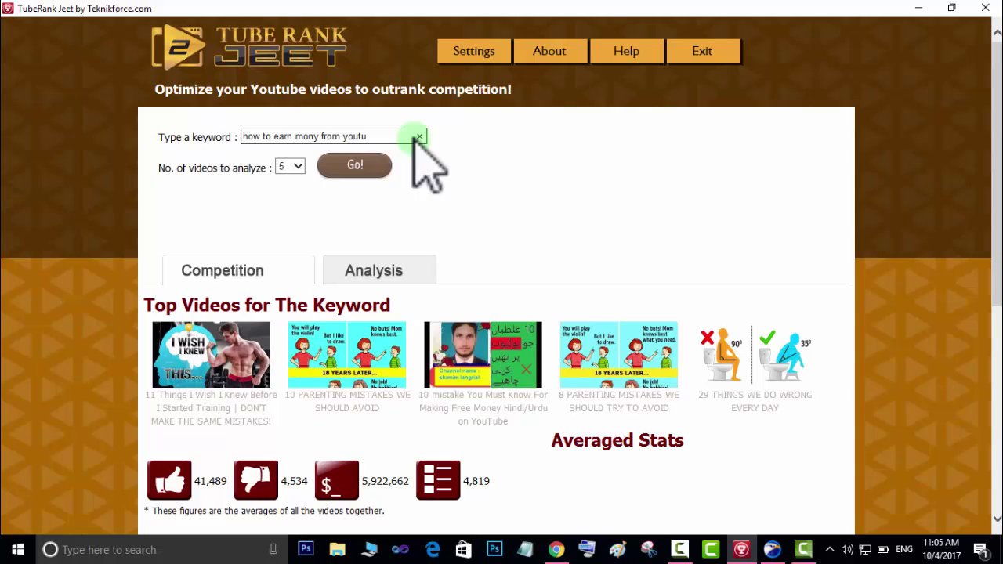
text(be)
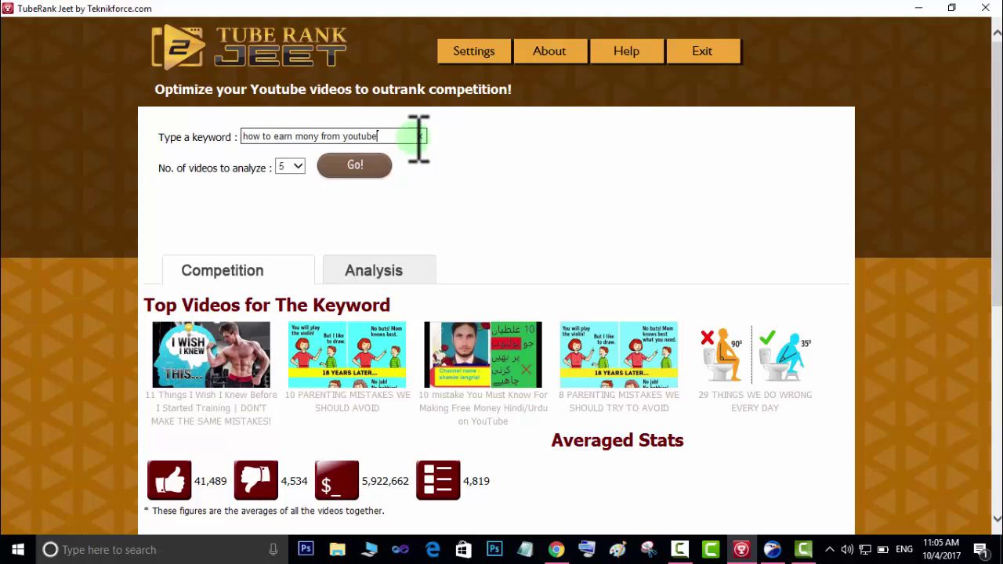
click(350, 166)
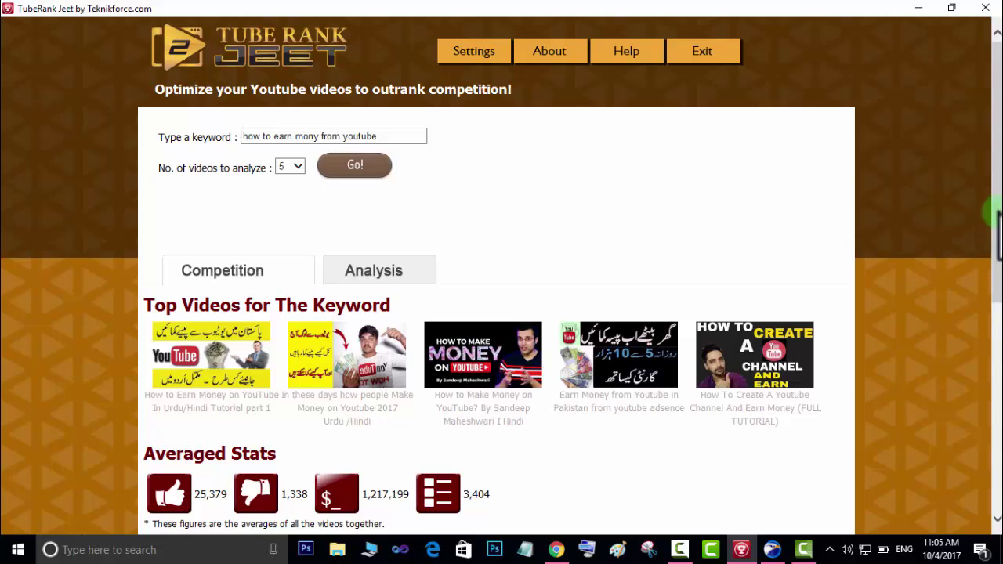
drag(995, 176, 996, 348)
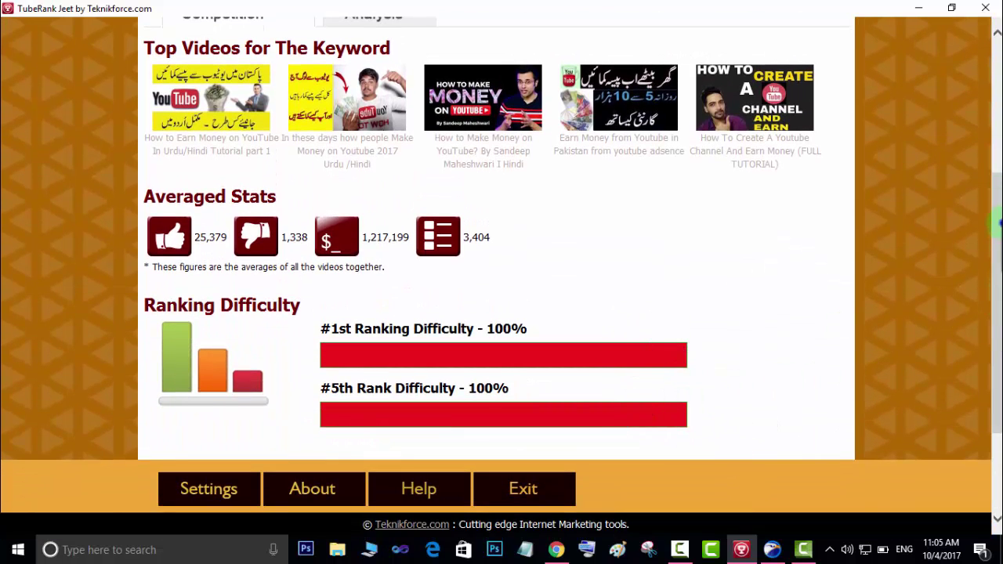
drag(997, 219, 996, 90)
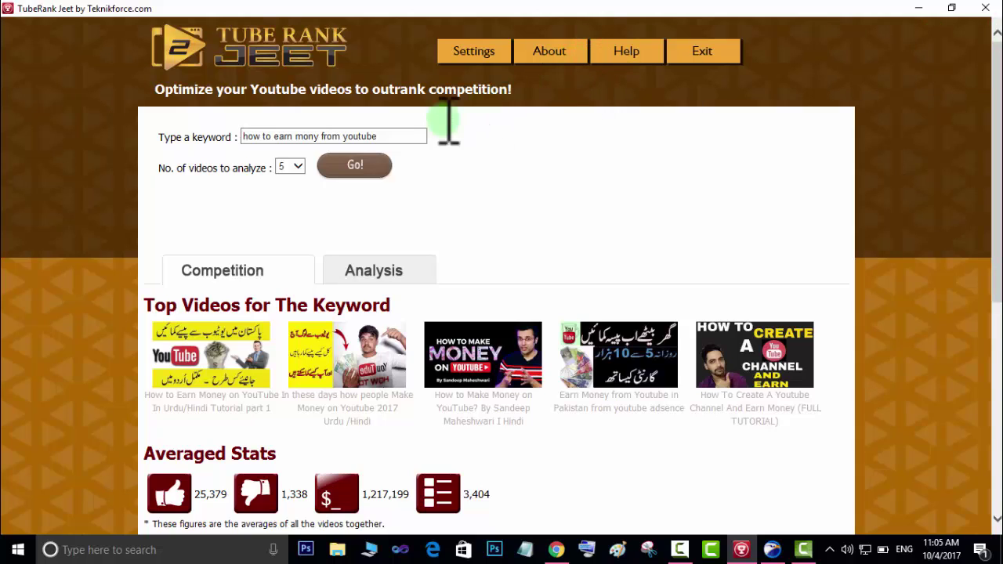
- Extend the keyword with "in urdu", rerun the analysis and review the ranking difficulty for first and fifth place
click(401, 139)
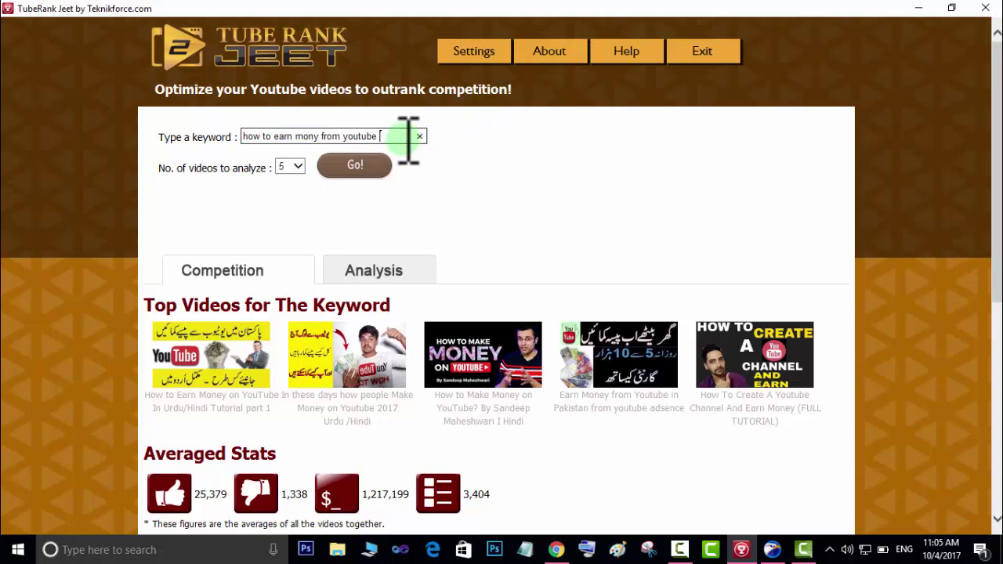
text(in urdu)
key(Return)
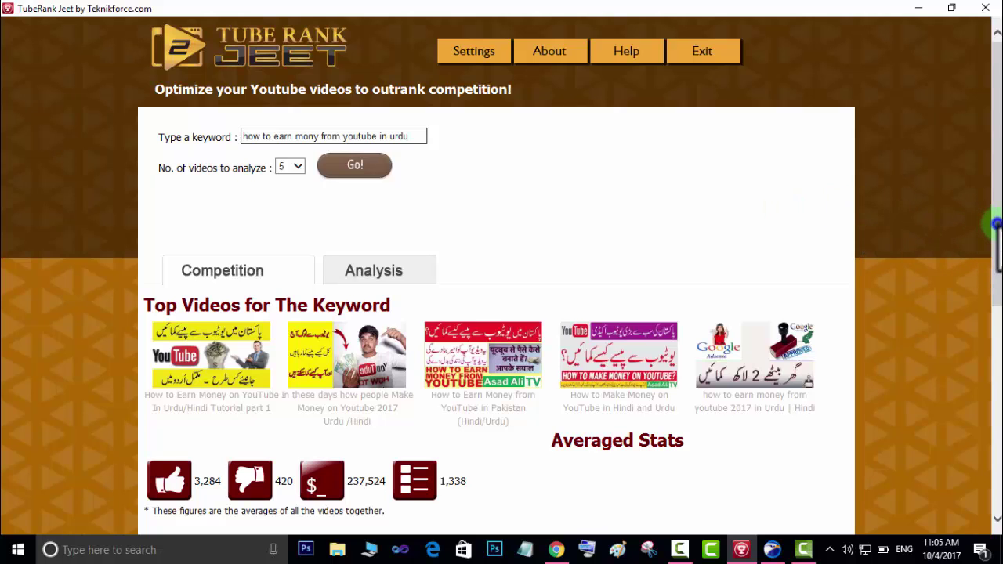
drag(995, 224, 997, 347)
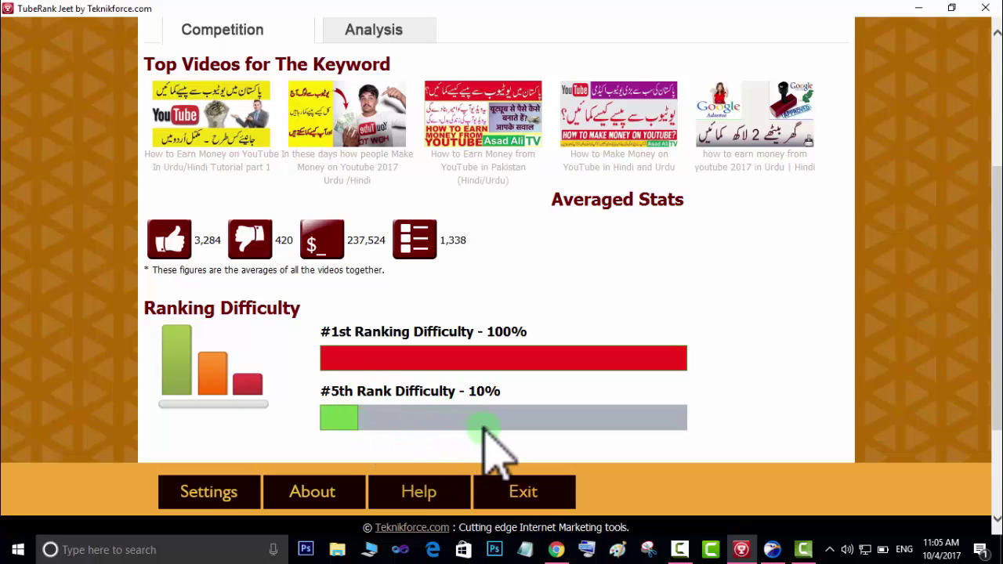
drag(995, 364, 989, 238)
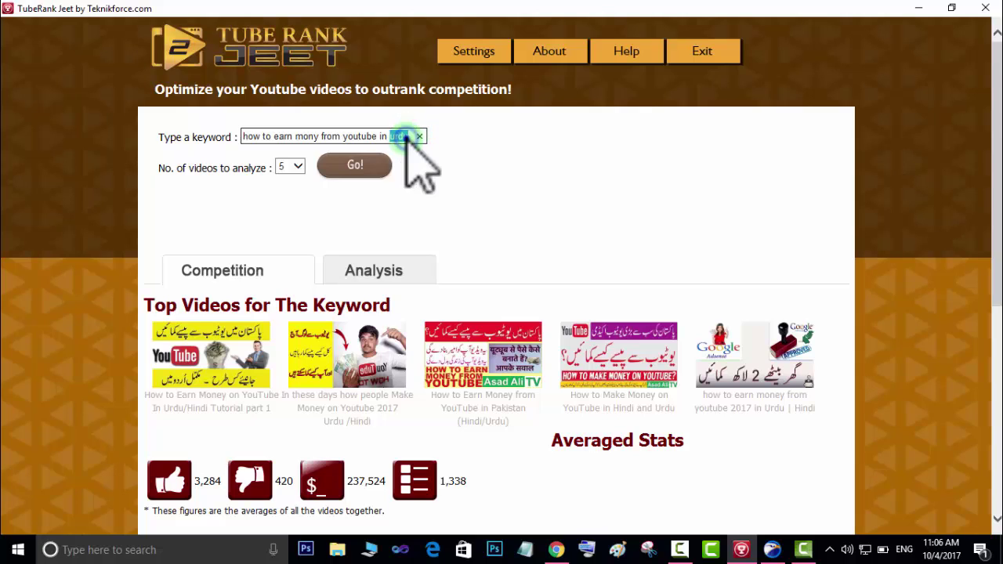
- Add "2018" to the end of the keyword and analyze the competition for it
triple_click(407, 136)
click(409, 136)
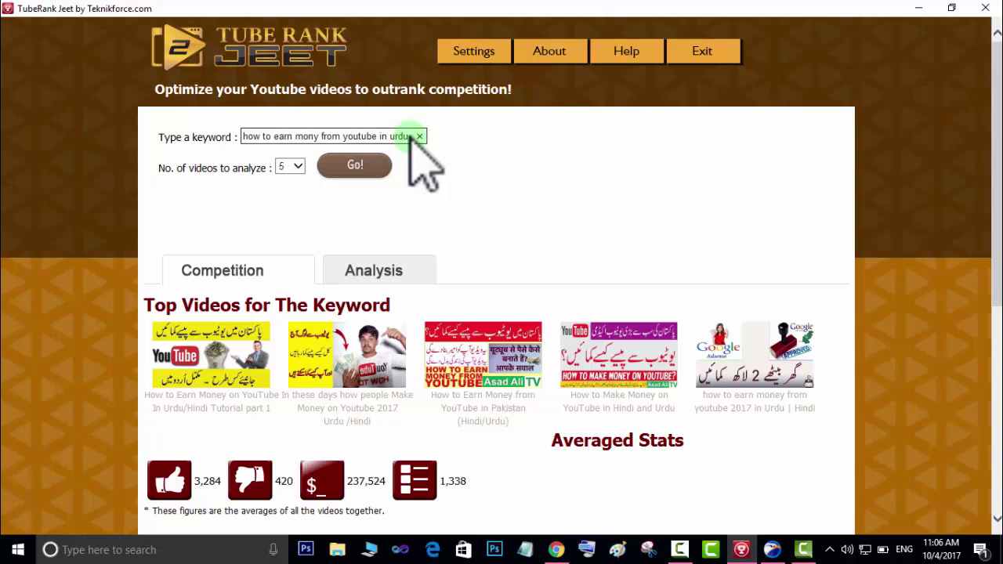
text(201)
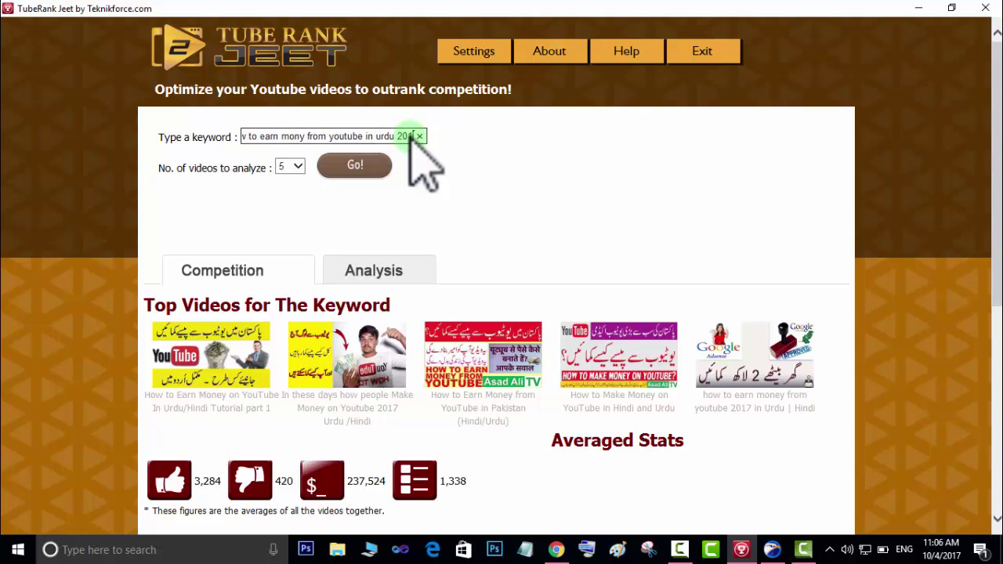
text(8)
key(Return)
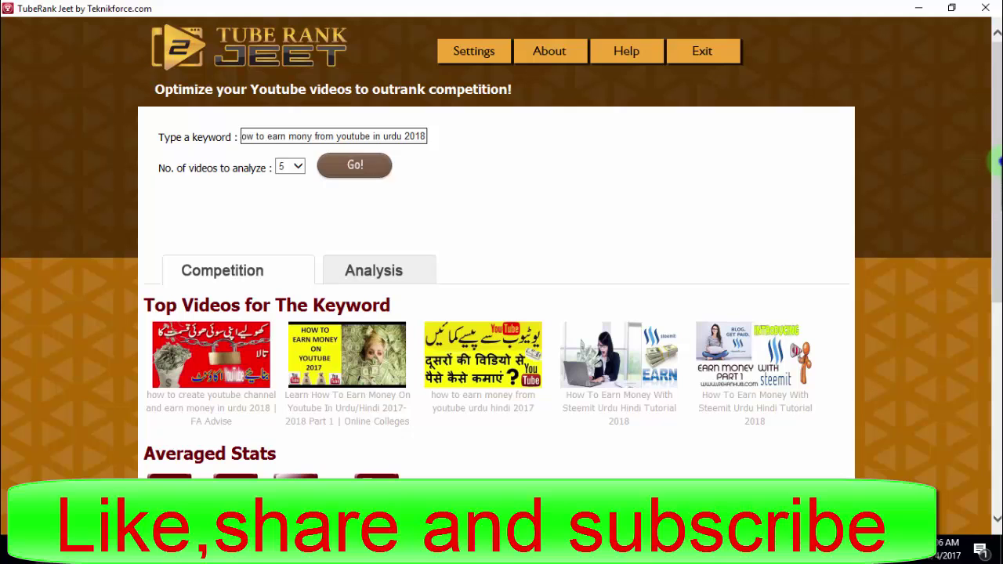
- Check the keyword's ranking difficulty and set the video title in the analysis to "how to earn mony from youtube in urdu 2018"
drag(996, 164, 997, 276)
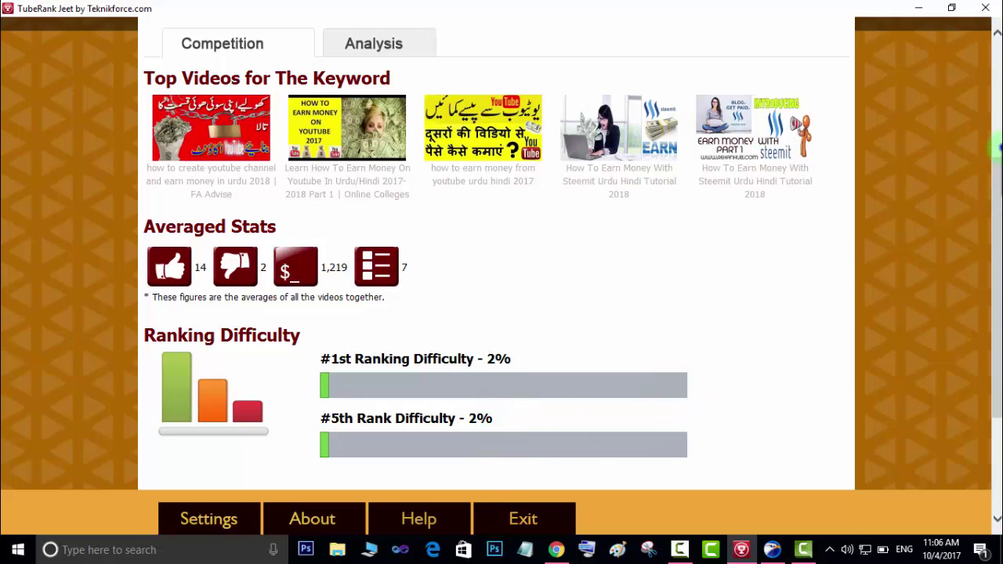
click(994, 146)
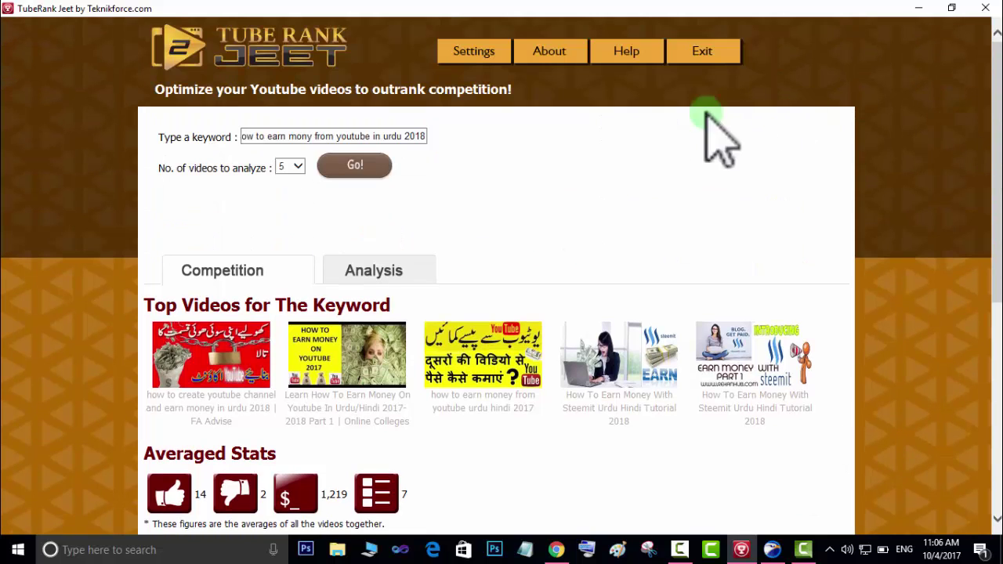
click(374, 270)
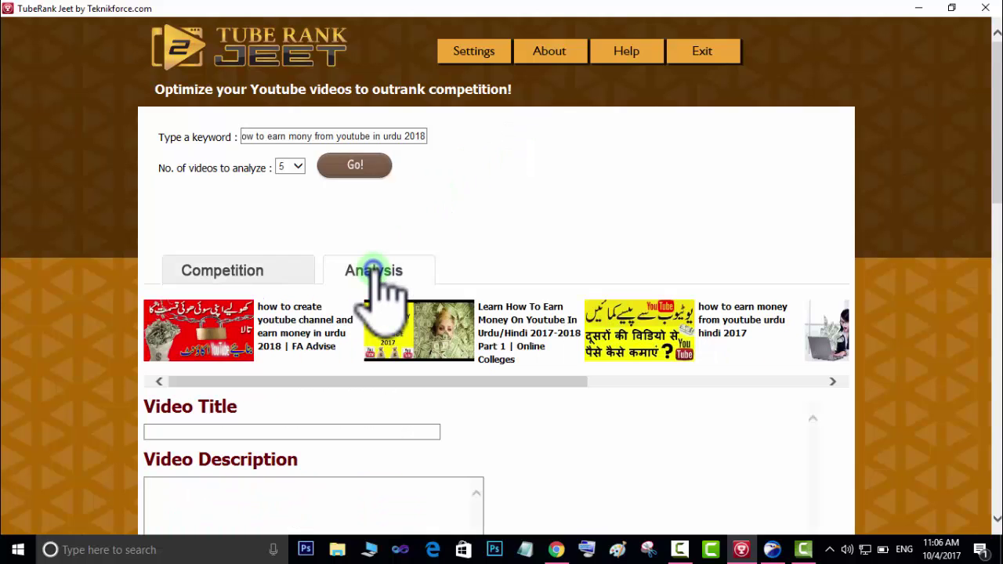
click(323, 136)
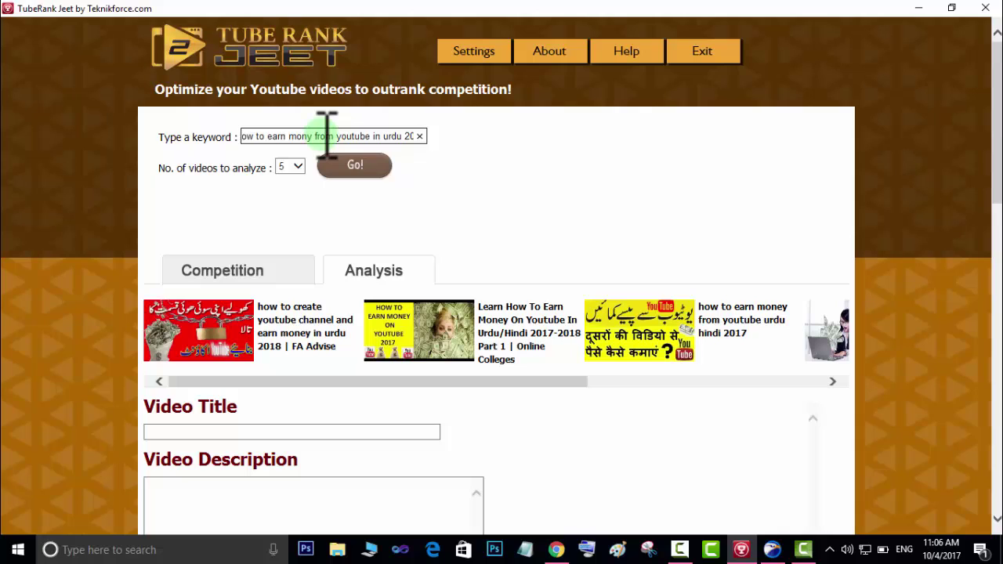
triple_click(327, 135)
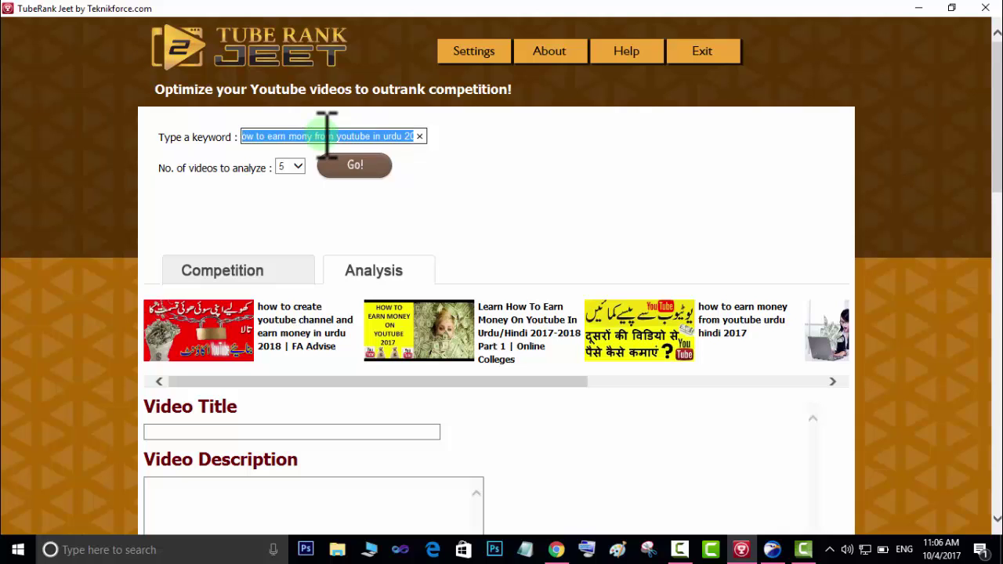
click(356, 435)
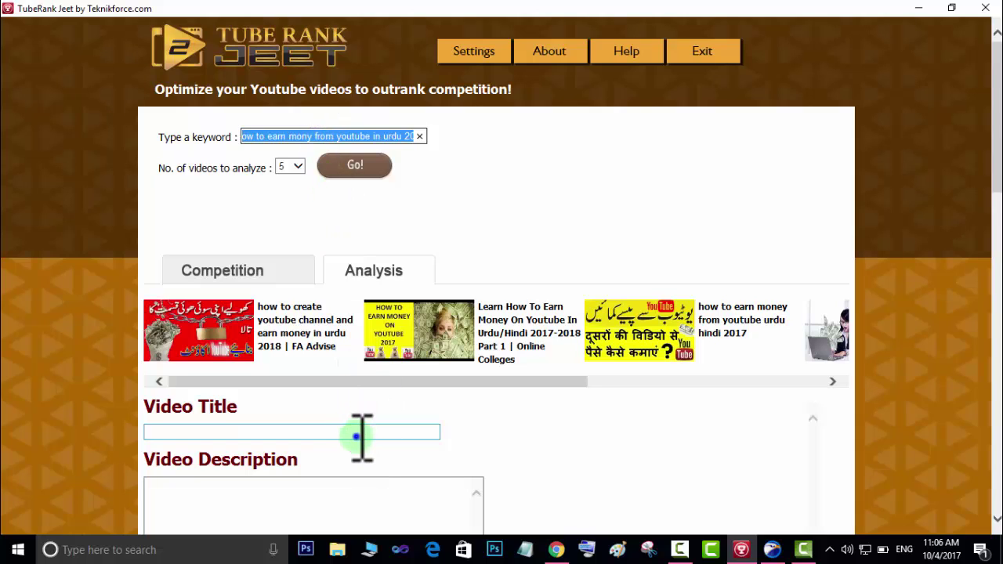
text(how to earn mony from youtube in urdu 2018)
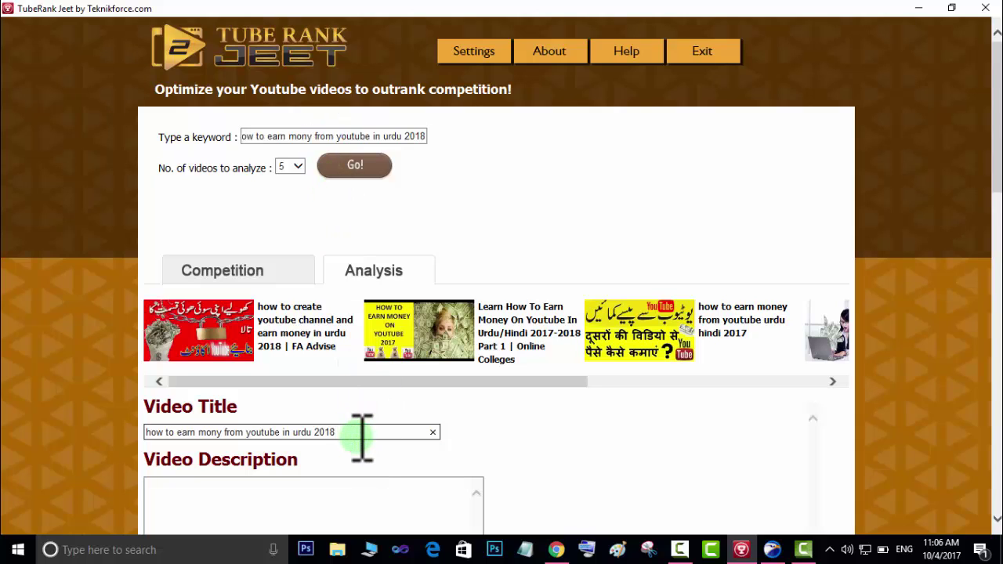
- Set the video category to Howto & Style and calculate the video's score
click(998, 182)
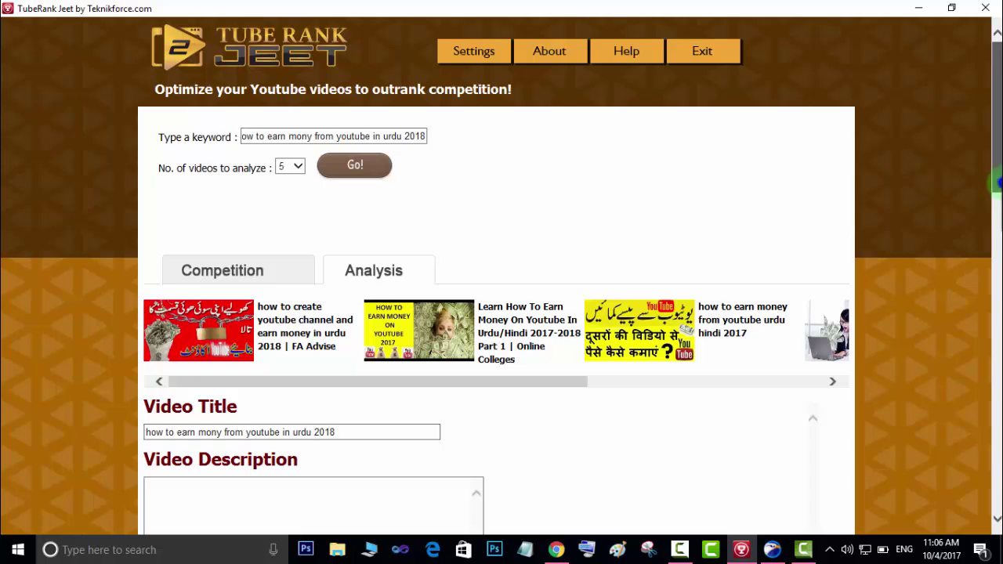
drag(998, 183, 998, 270)
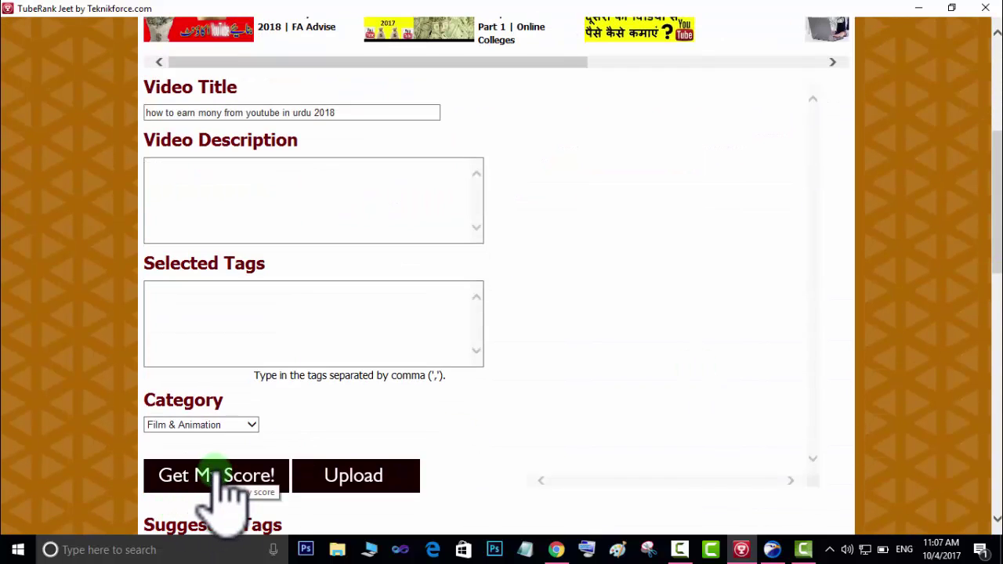
click(252, 425)
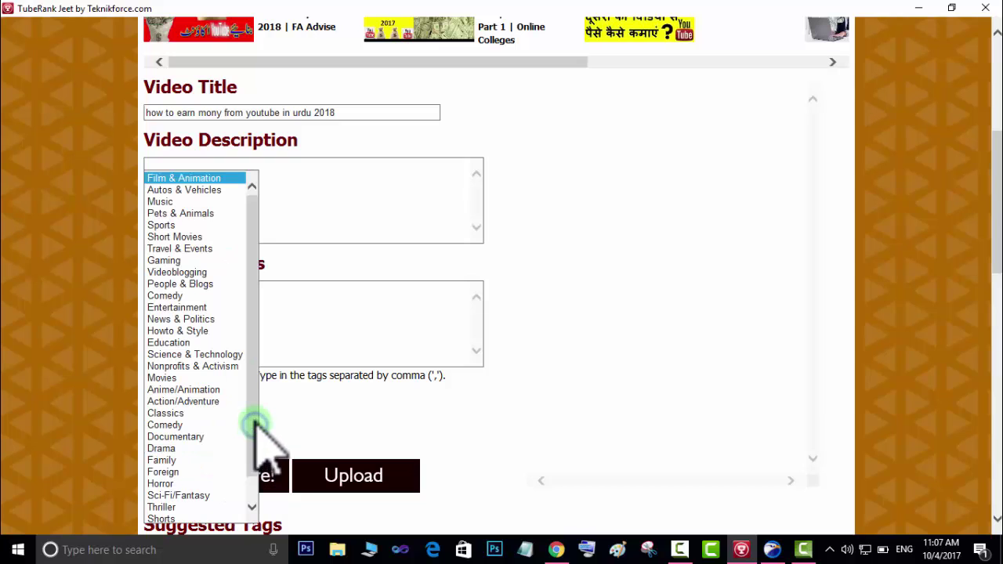
click(212, 332)
click(218, 475)
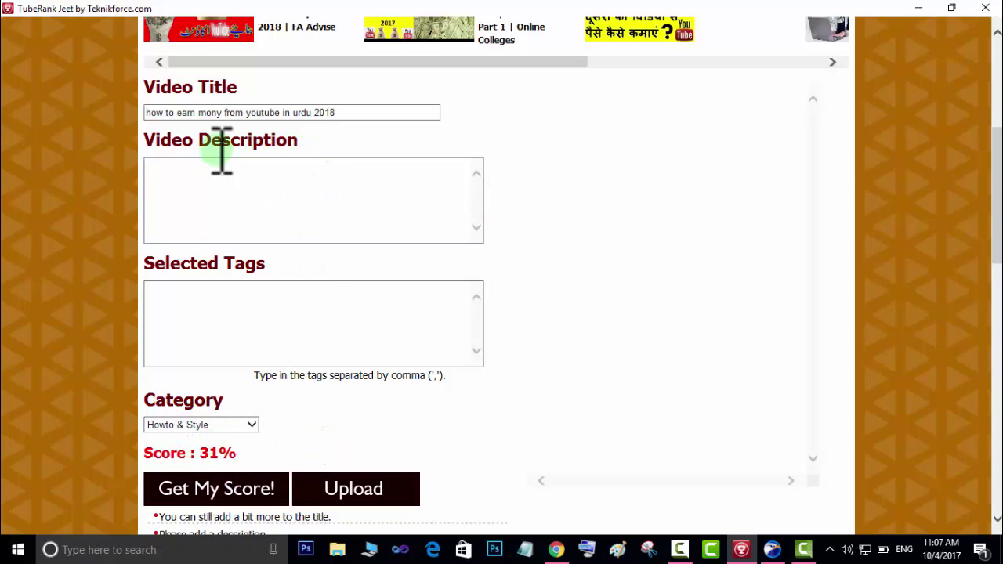
- Set the video description to "how to earn mony from youtube in urdu 2018"
click(224, 174)
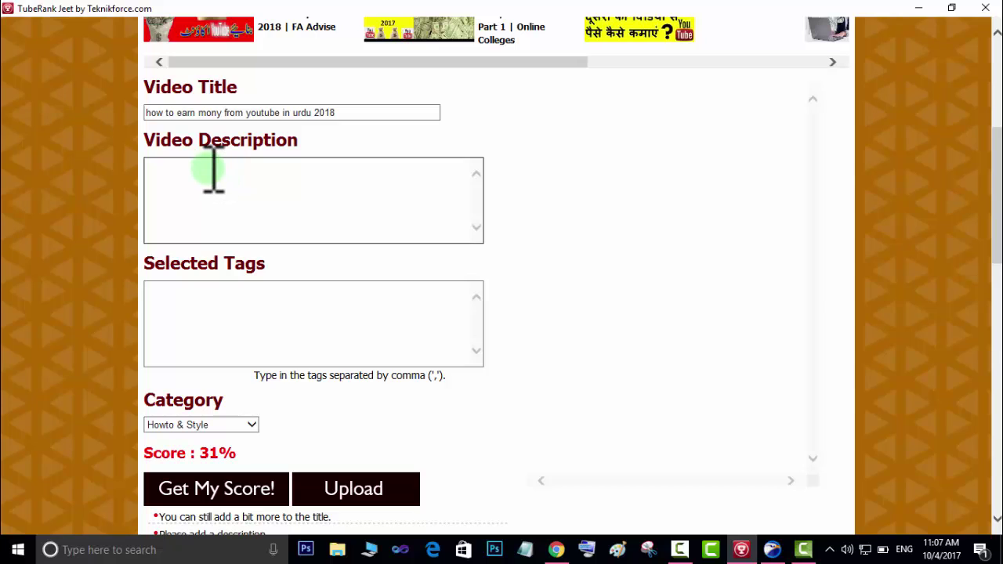
text(how to earn mony from youtube in urdu 2018)
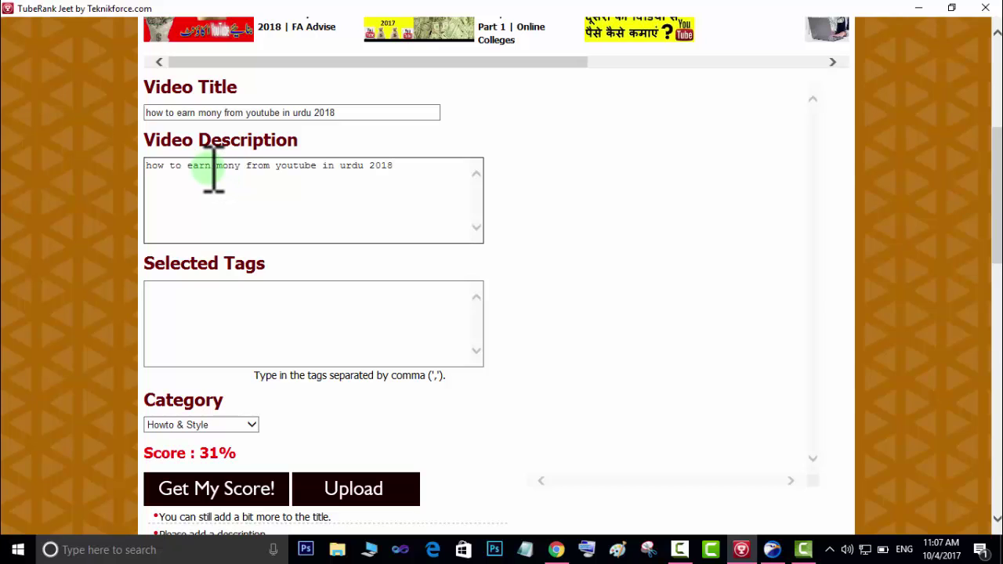
click(209, 301)
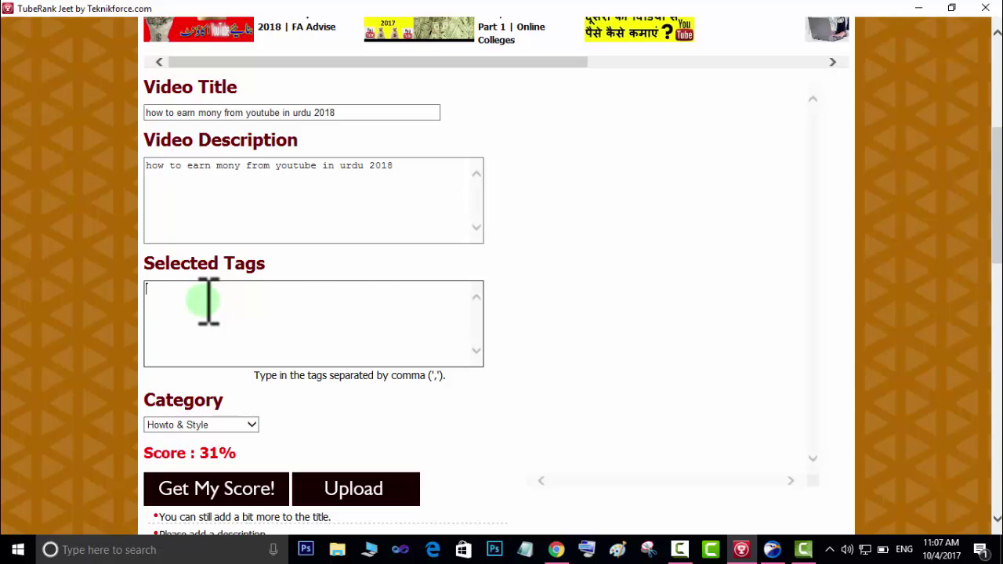
text(how to earn mony from youtube in urdu 2018)
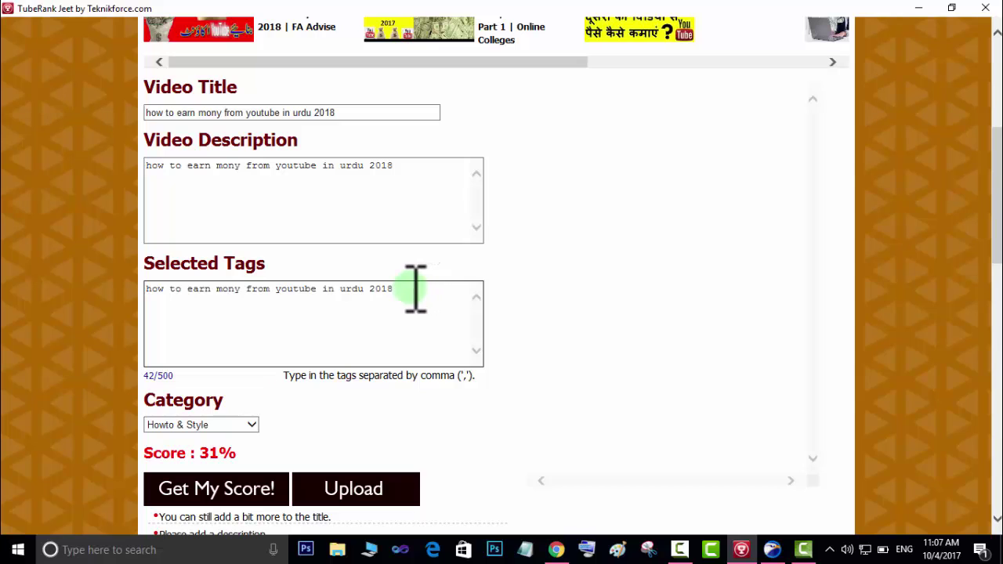
key(ctrl+a)
key(ctrl+c)
key(BackSpace)
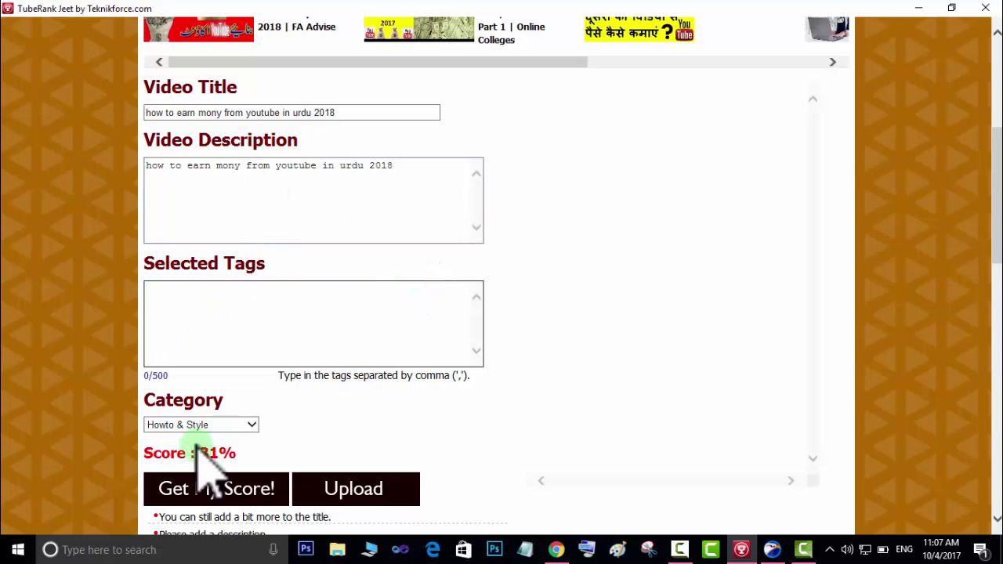
- Recalculate the score both before and after adding the tag "how to earn mony from youtube in urdu 2018"
click(206, 489)
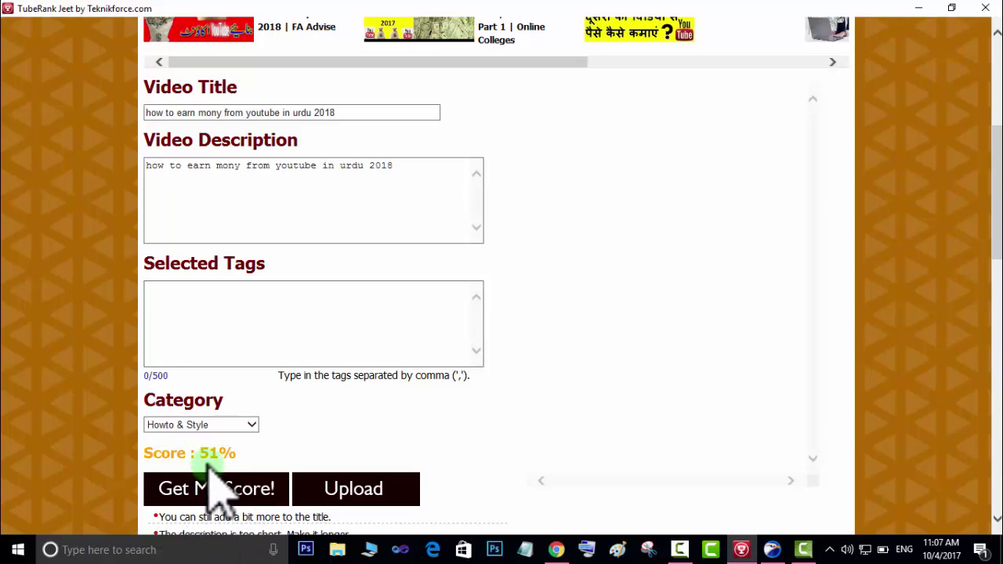
click(369, 210)
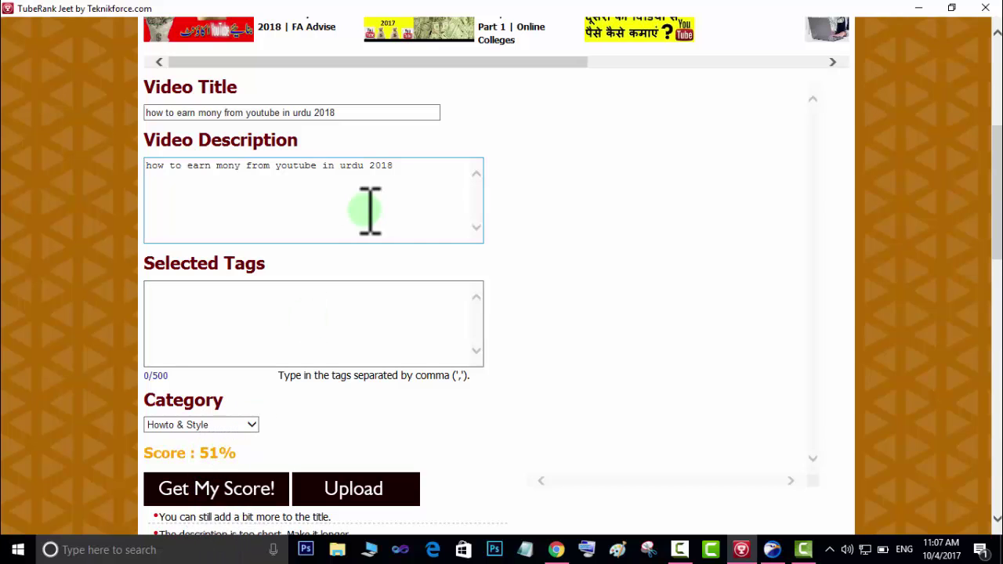
click(286, 310)
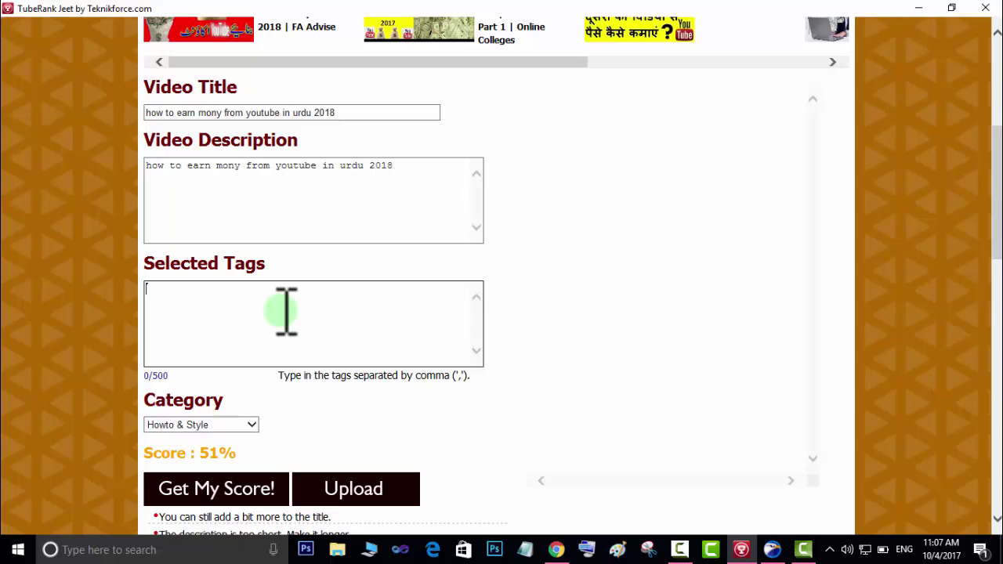
key(ctrl+v)
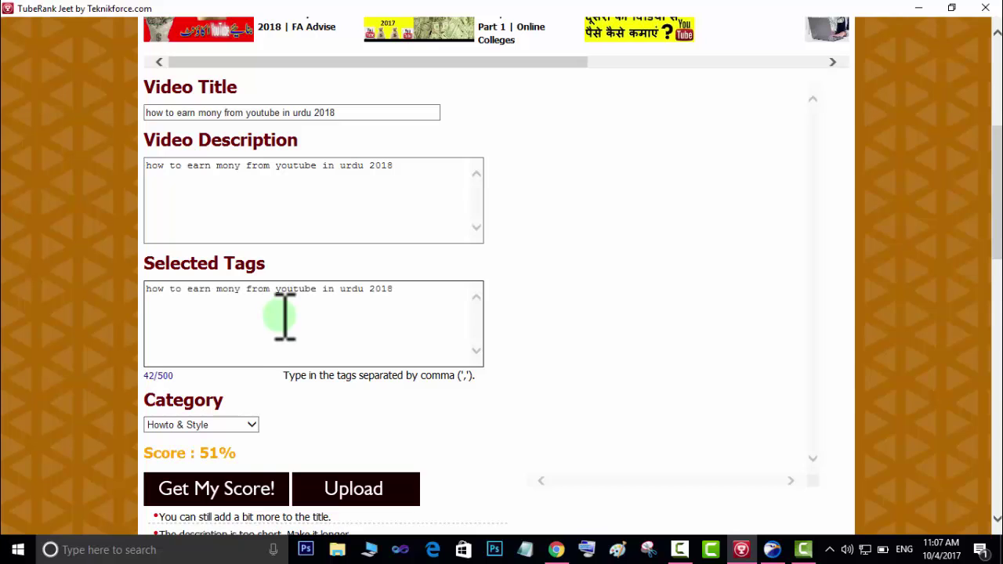
click(245, 481)
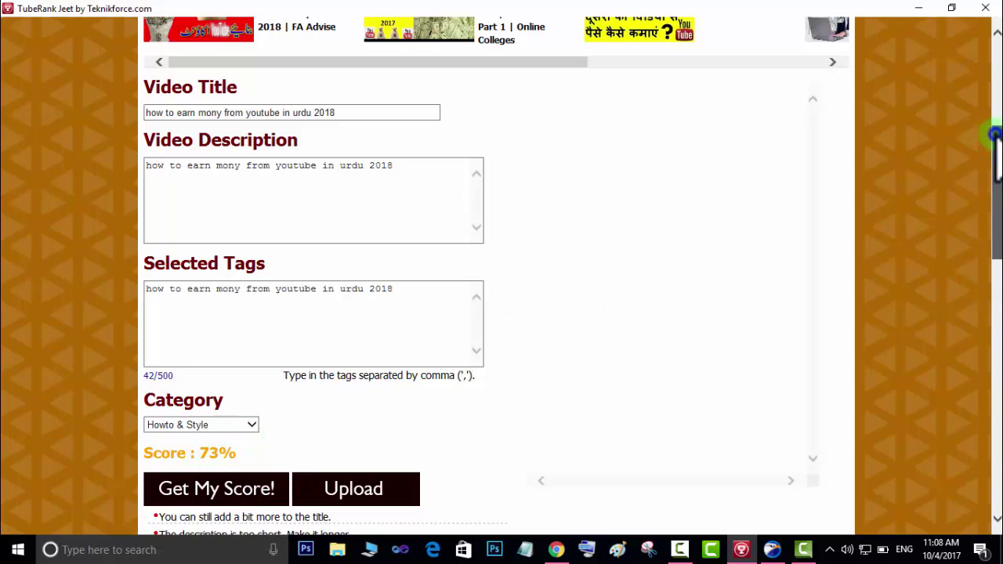
- Review the improvement tips and add the high-competition suggested tags "how to earn money from youtube in urdu" and "earn money"
drag(995, 134, 990, 196)
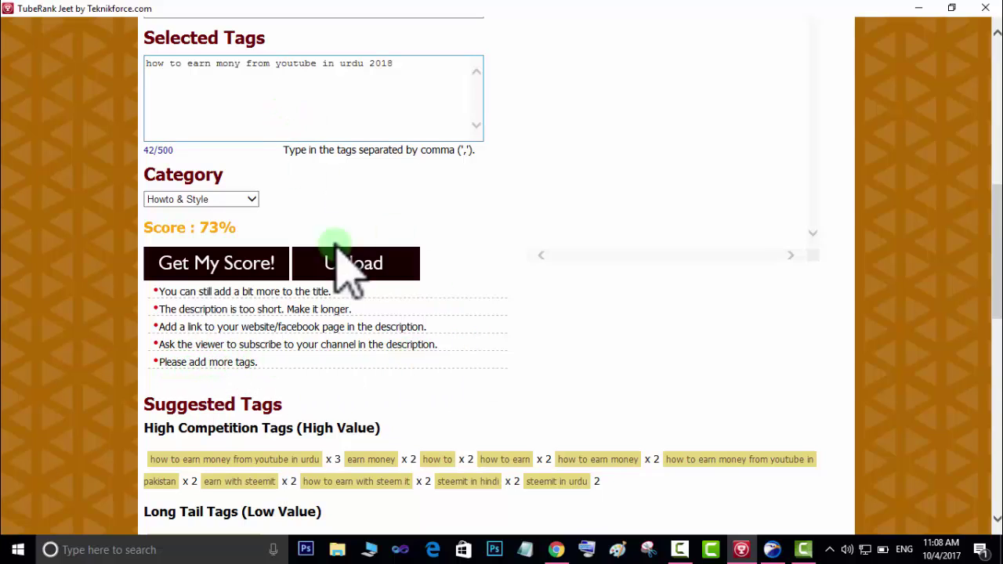
drag(998, 202, 994, 368)
click(998, 179)
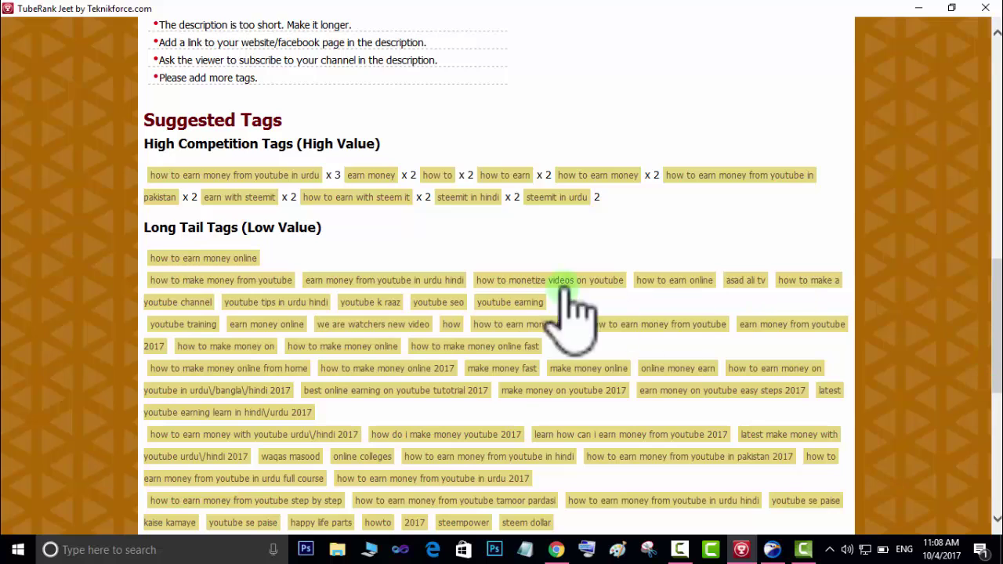
click(63, 264)
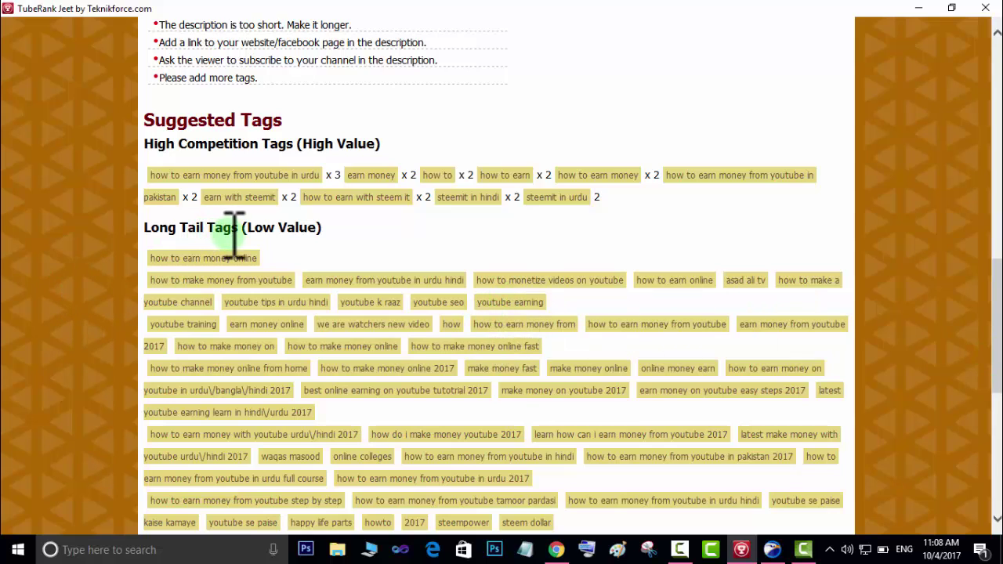
click(207, 192)
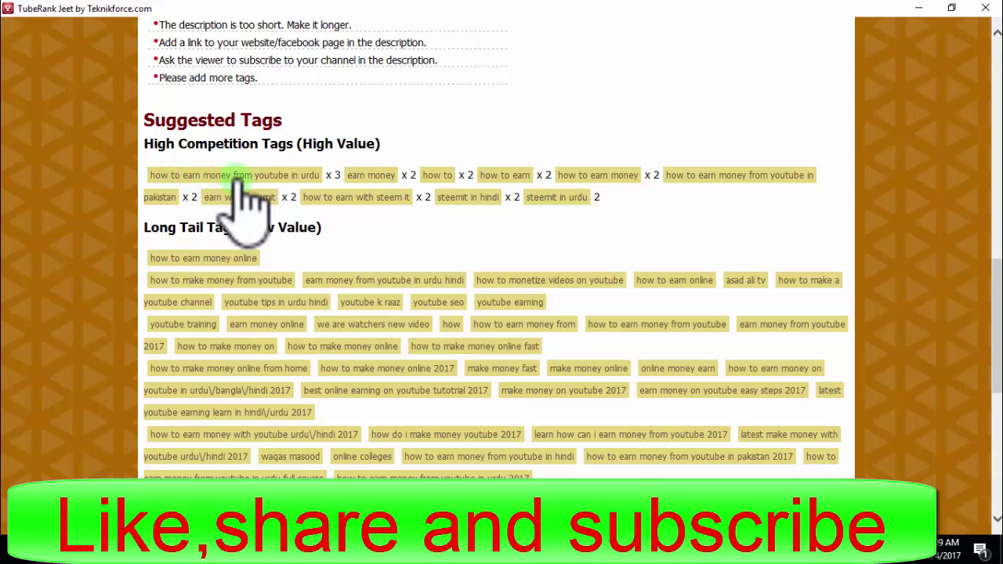
click(284, 178)
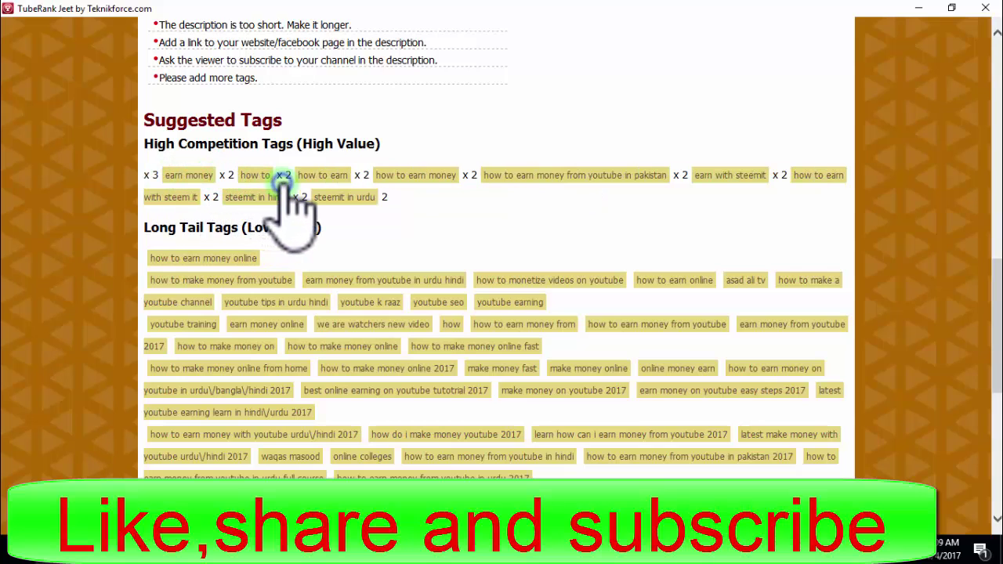
click(193, 177)
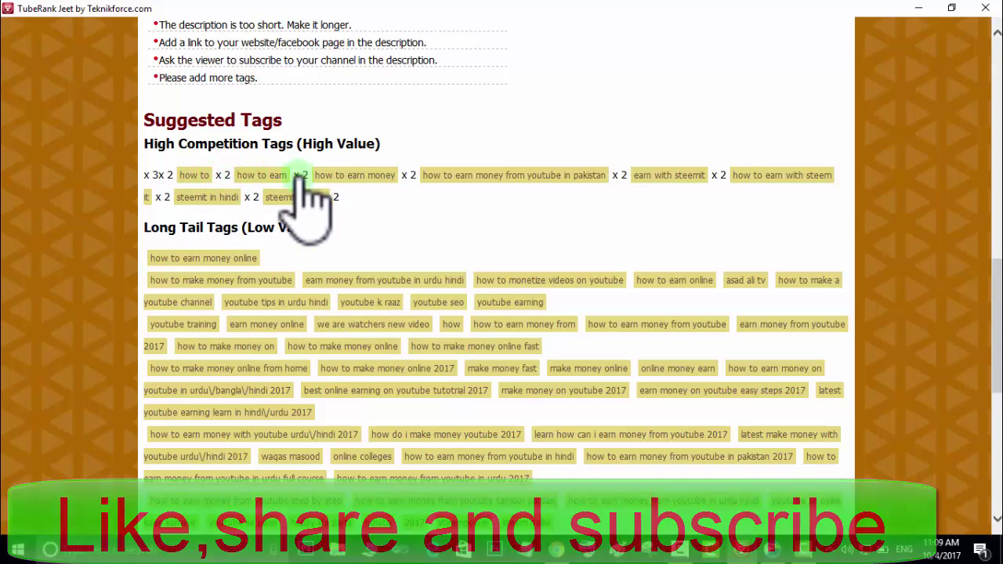
- Add the high-competition tags "how to earn", "how to earn money" and "how to earn money from youtube in pakistan"
click(269, 174)
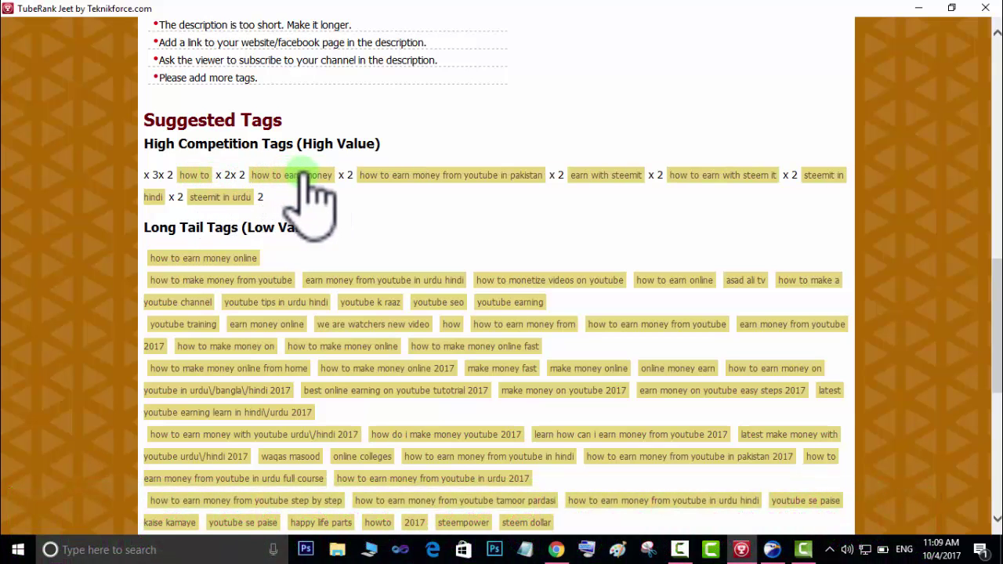
click(303, 174)
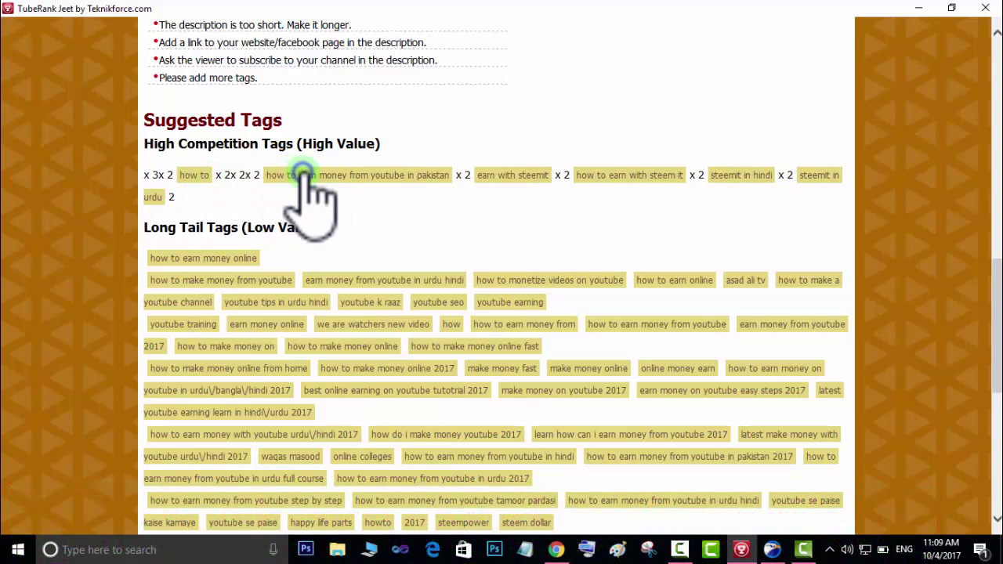
click(415, 175)
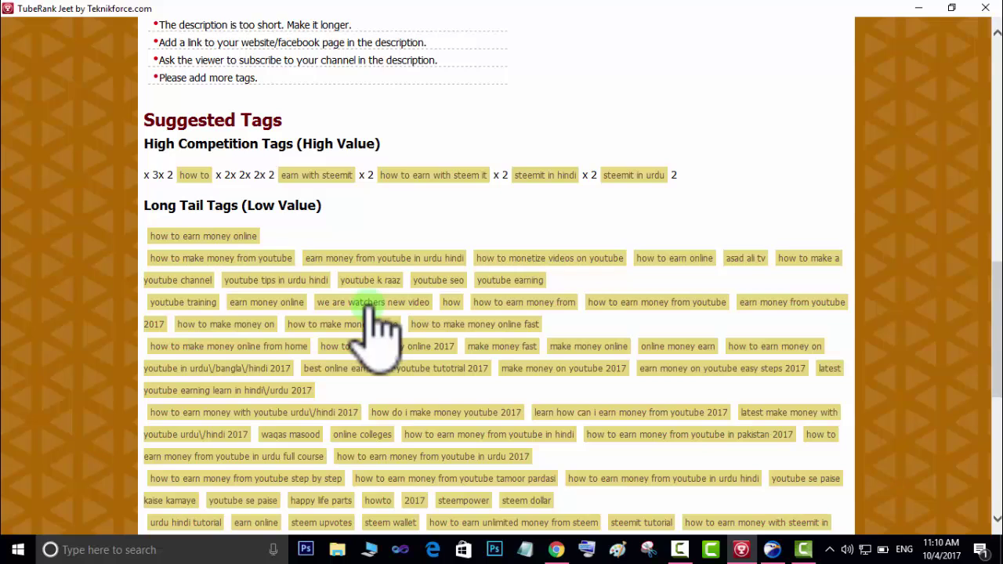
- Add the long-tail tags "how to make money from youtube", "youtube earning", "youtube seo", "how to earn online" and "how to earn money from"
click(269, 257)
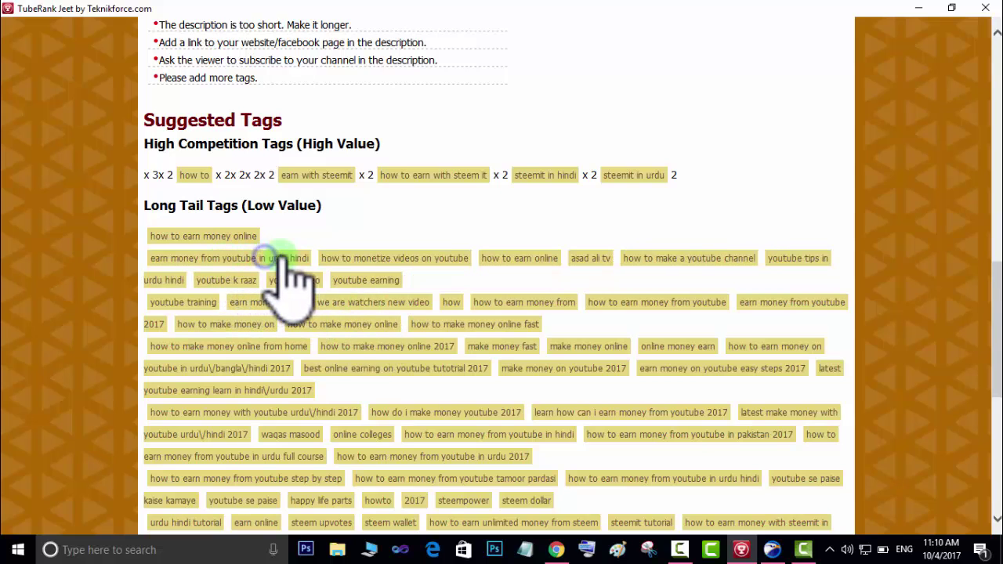
click(362, 282)
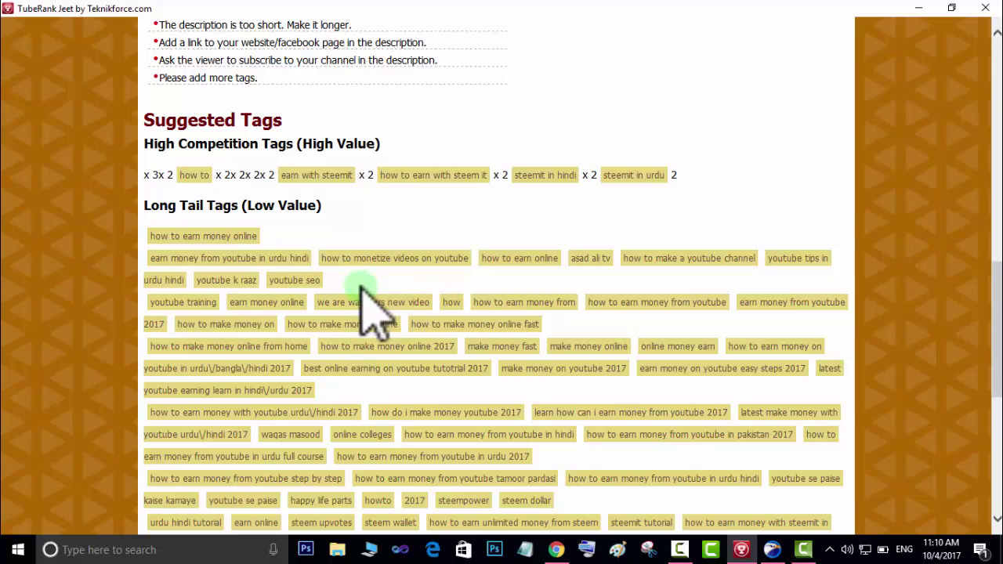
click(292, 280)
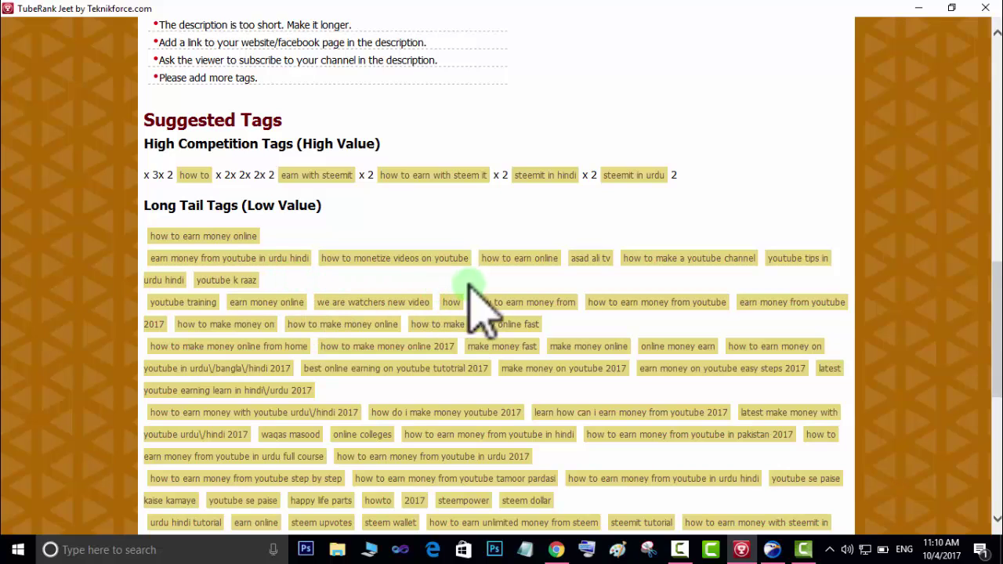
click(528, 261)
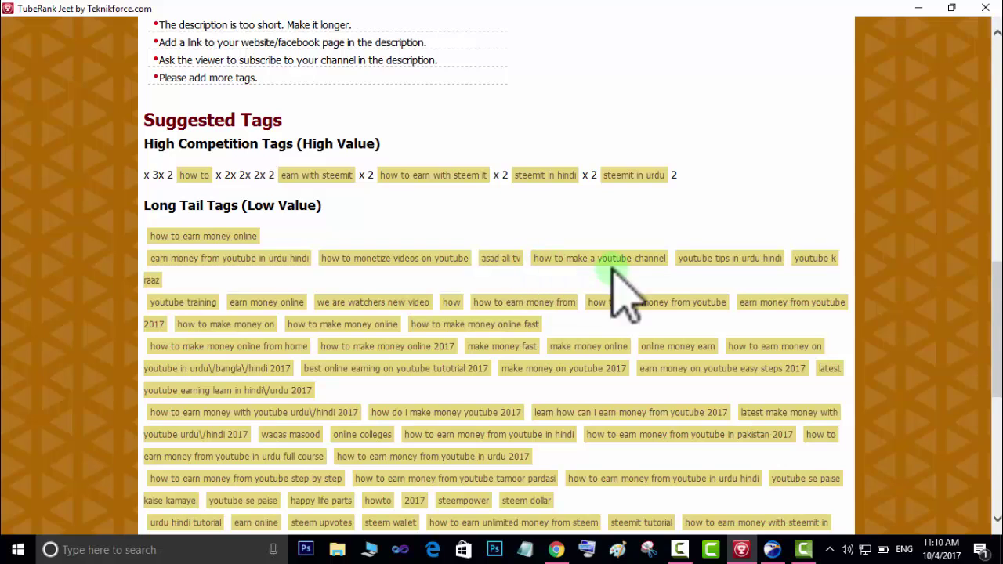
click(529, 301)
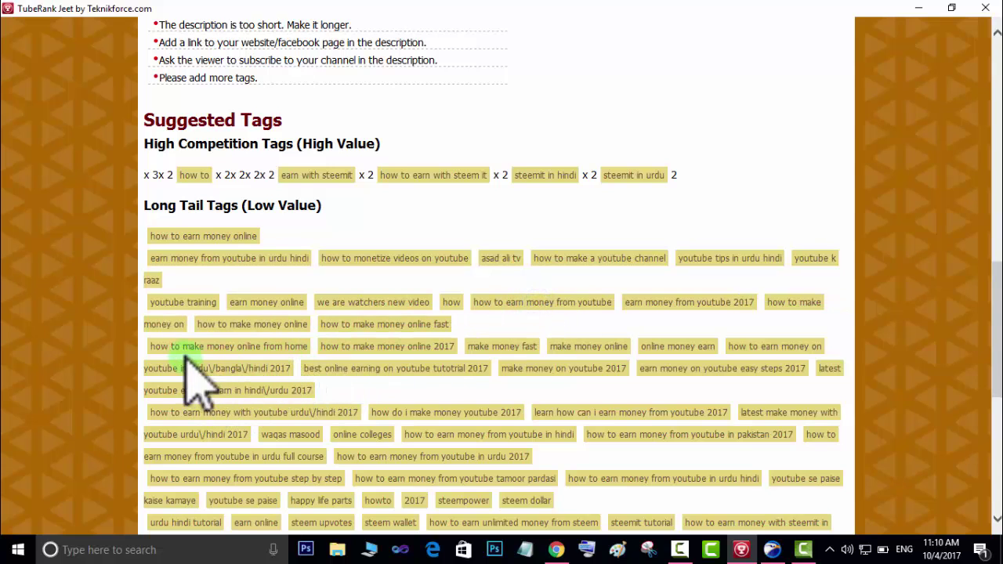
- Add the long-tail tags "how to make money online from home", "how to make money online 2017" and "online money earn"
click(288, 346)
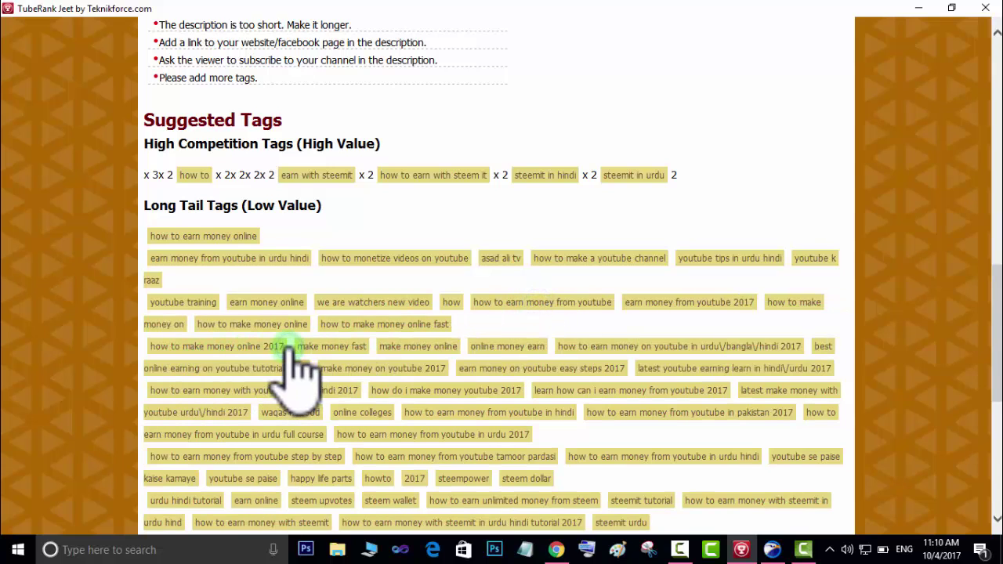
click(224, 347)
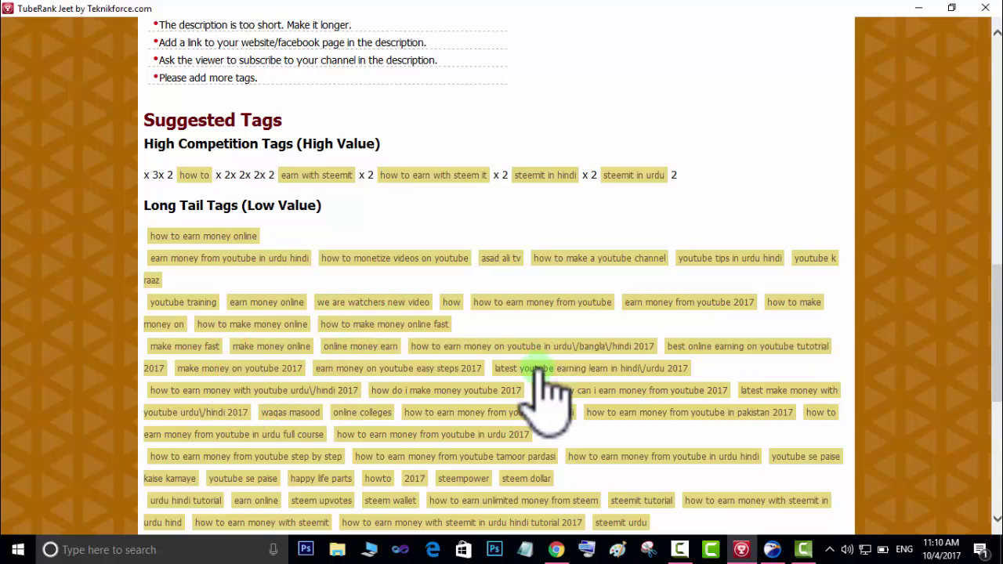
click(360, 346)
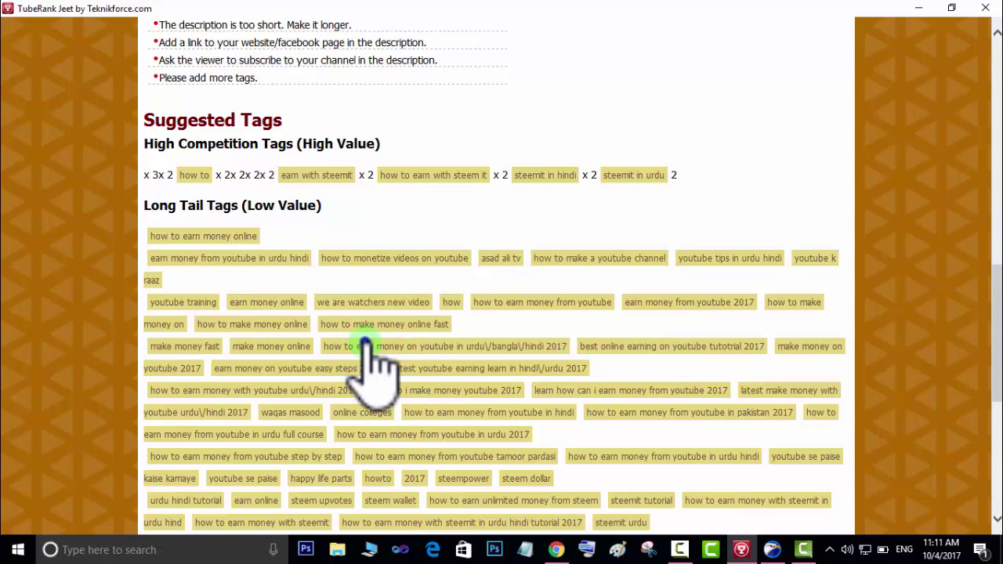
- Add the tags "how to earn money on youtube in urdu\/bangla\/hindi 2017", "latest youtube earning learn in hindi\/urdu 2017" and "how to earn money with youtube urdu\/hindi 2017"
click(363, 346)
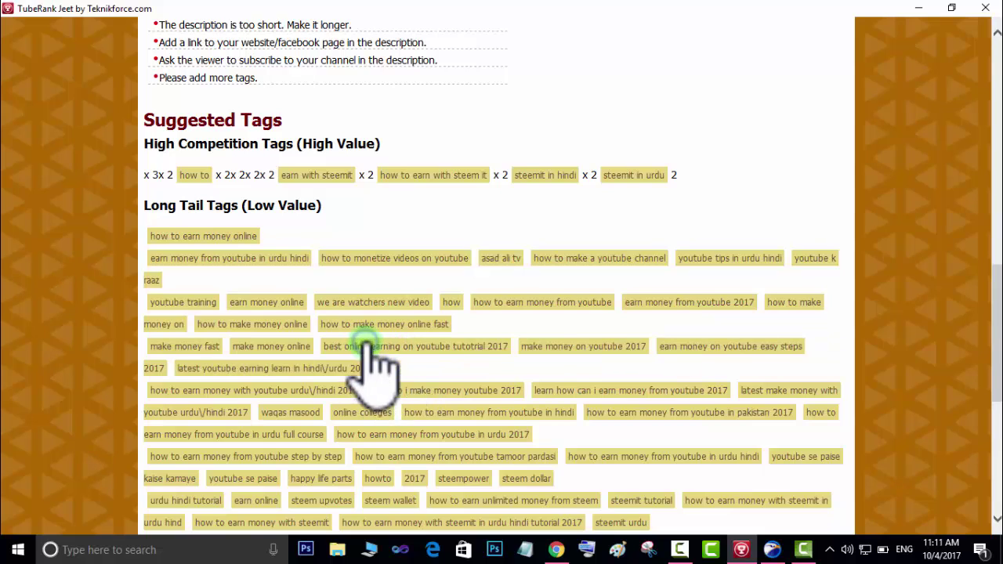
click(292, 367)
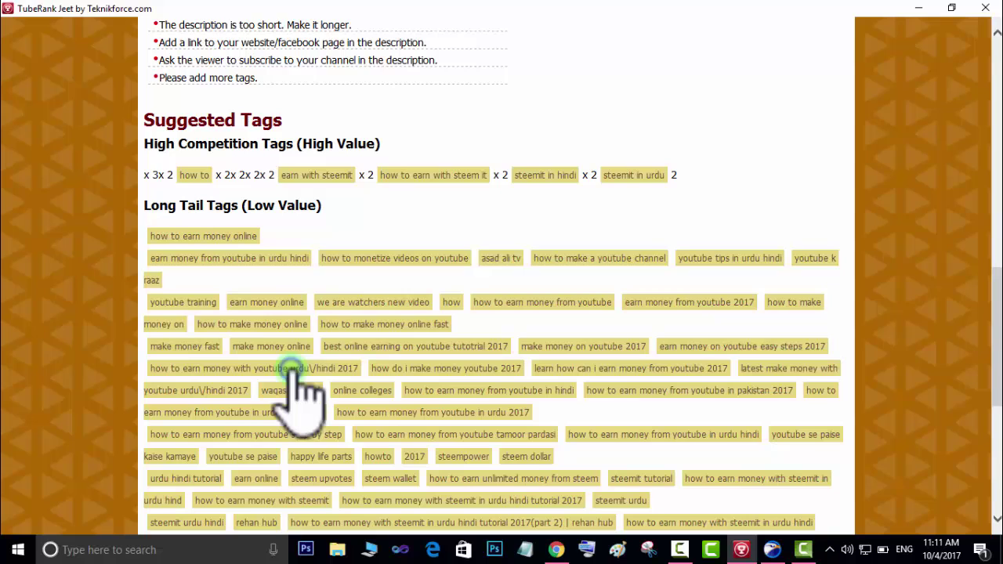
click(266, 369)
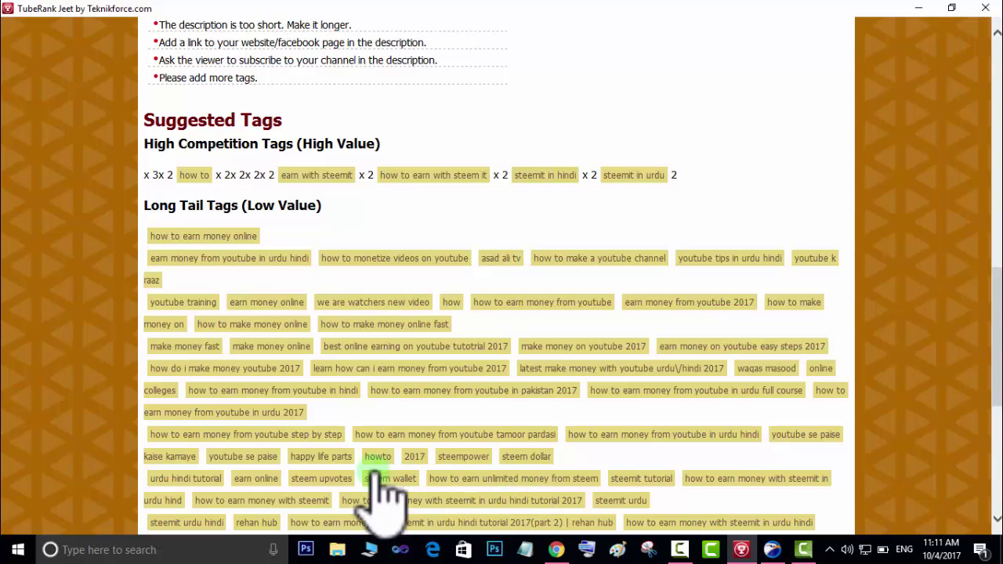
- Add the long-tail tags "earn online", "youtube se paise", "how to earn money from youtube in urdu 2017" and "how to make money online"
click(254, 479)
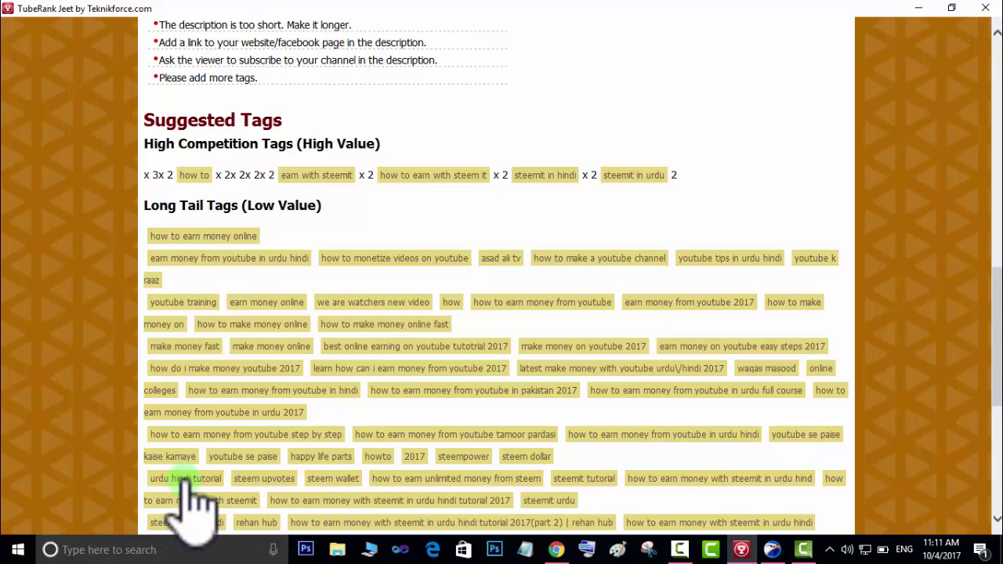
click(240, 456)
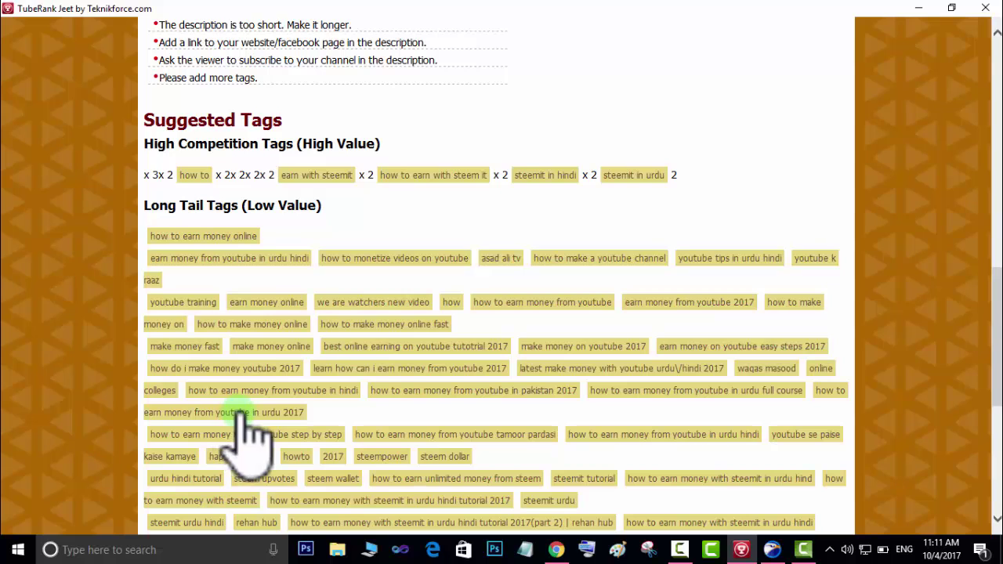
click(274, 412)
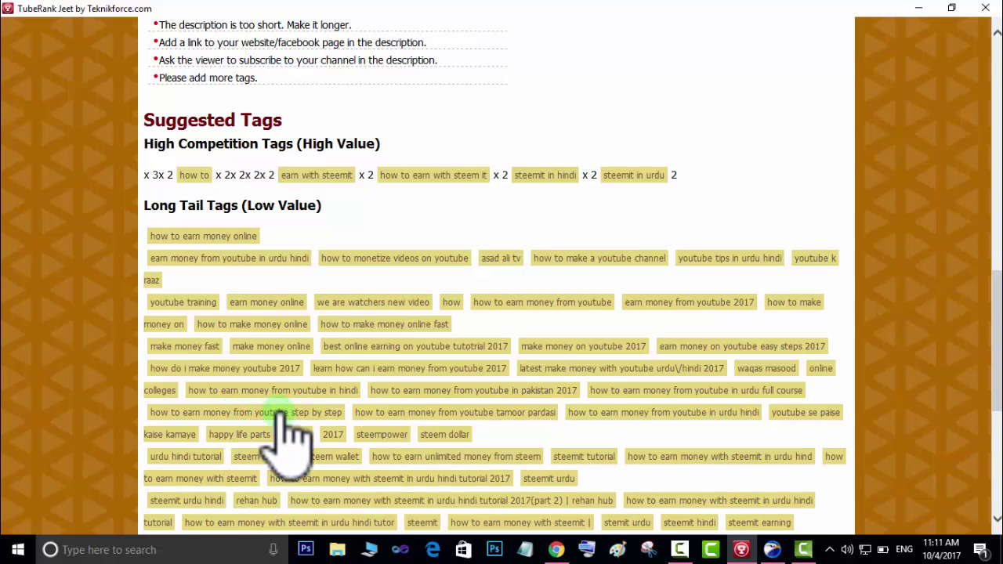
click(229, 324)
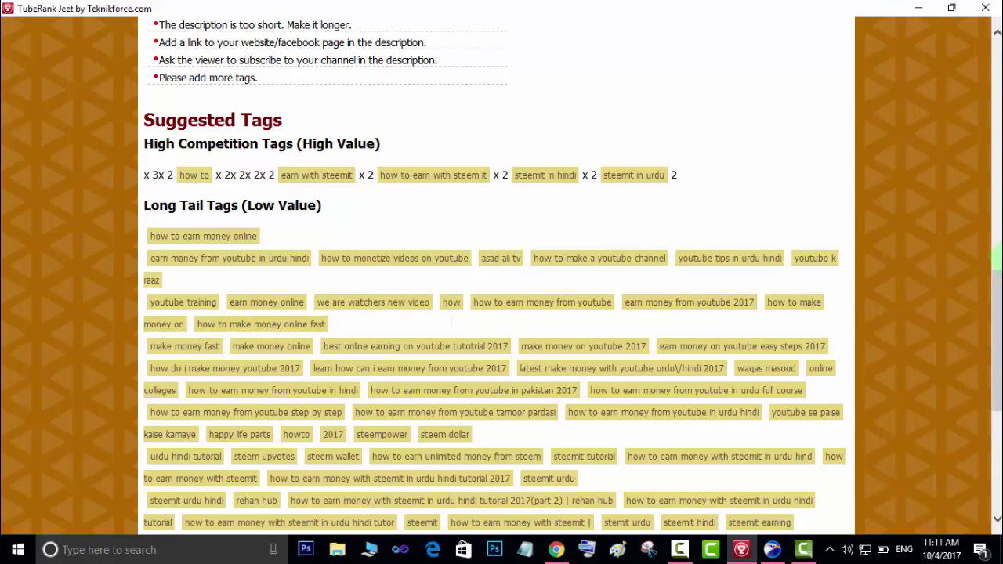
- Delete "how to earn money on youtube in urdu\/bangla\/hindi 2017" and "latest youtube earning learn in hindi\/urdu 2017" from the selected tags
drag(995, 329, 995, 206)
drag(475, 235, 474, 286)
click(445, 282)
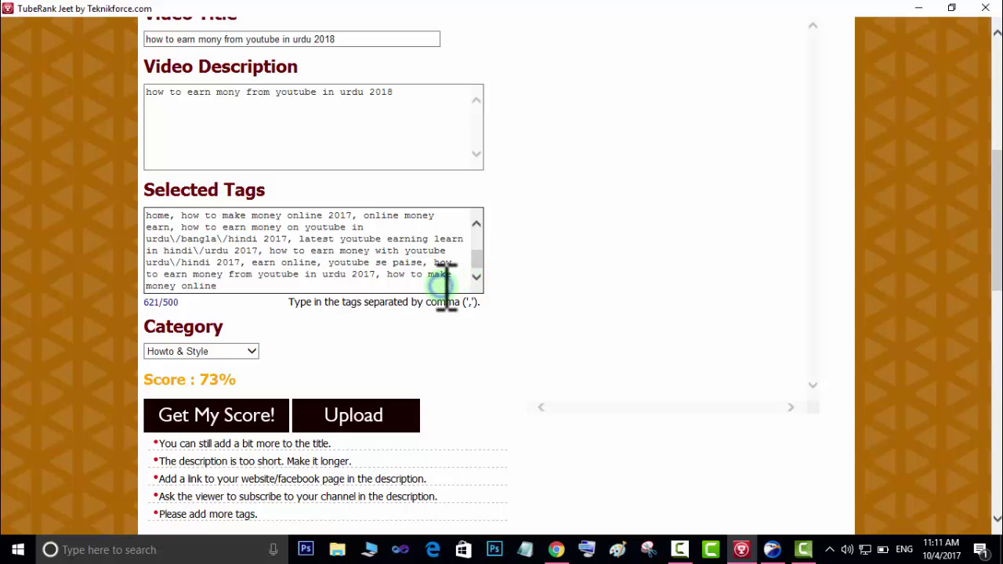
click(262, 251)
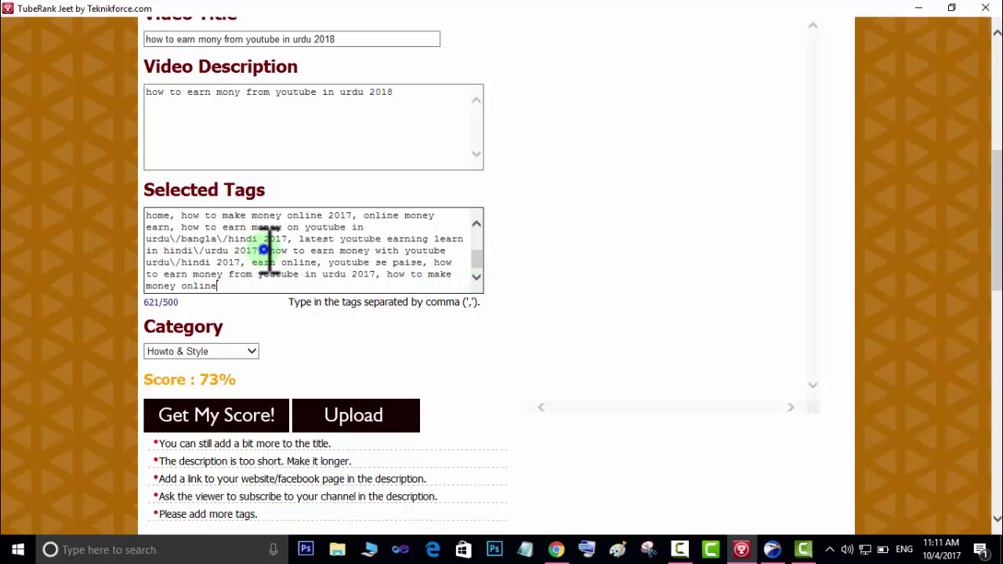
key(BackSpace)
key(BackSpace)
key(BackSpace)
key(BackSpace)
key(BackSpace)
key(BackSpace)
key(BackSpace)
key(BackSpace)
key(BackSpace)
key(BackSpace)
key(BackSpace)
key(BackSpace)
key(BackSpace)
key(BackSpace)
key(BackSpace)
key(BackSpace)
key(BackSpace)
key(BackSpace)
key(BackSpace)
key(BackSpace)
key(BackSpace)
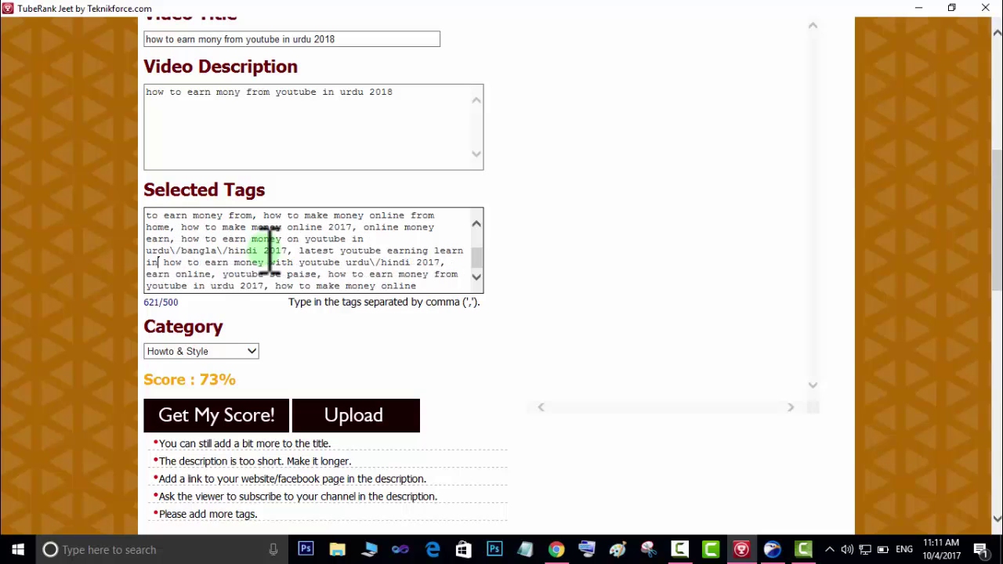
key(BackSpace)
key(BackSpace)
key(BackSpace)
key(BackSpace)
key(BackSpace)
key(BackSpace)
key(BackSpace)
key(BackSpace)
key(BackSpace)
key(BackSpace)
key(BackSpace)
key(BackSpace)
key(BackSpace)
key(BackSpace)
key(BackSpace)
key(BackSpace)
key(BackSpace)
key(BackSpace)
key(BackSpace)
key(BackSpace)
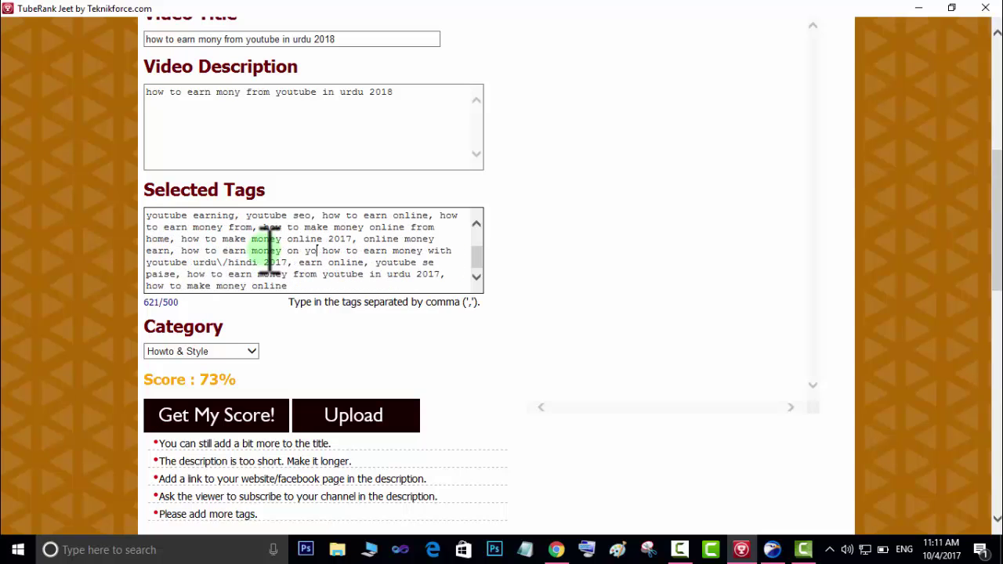
key(BackSpace)
key(BackSpace)
key(BackSpace)
key(BackSpace)
key(BackSpace)
key(BackSpace)
key(BackSpace)
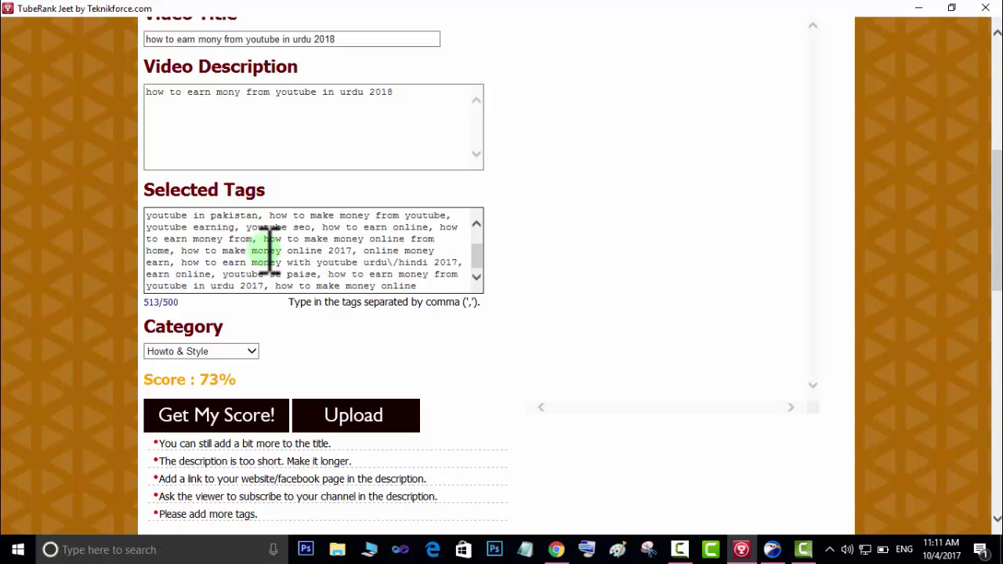
- Delete the tag "youtube seo" from the selected tags and recalculate the score
click(308, 227)
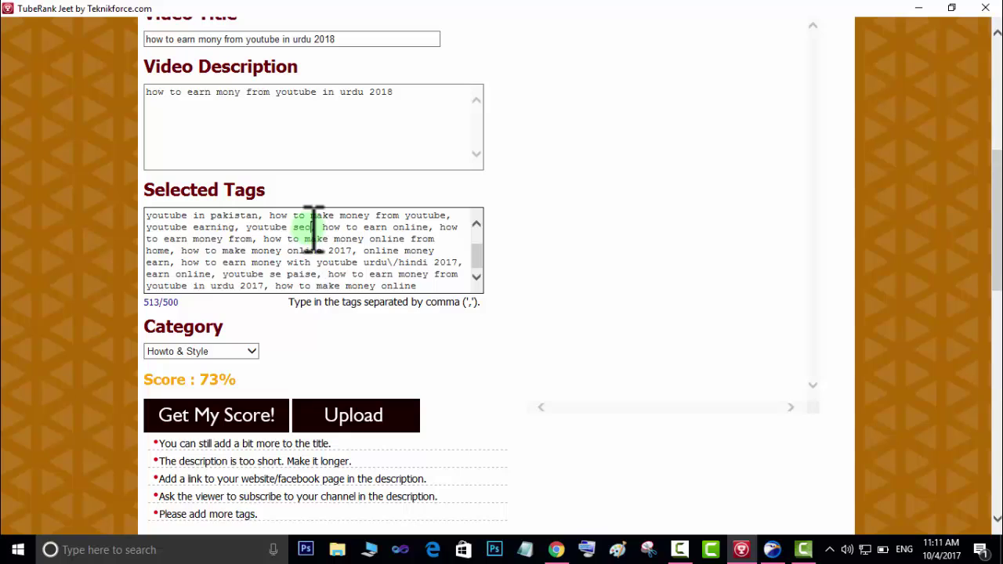
key(BackSpace)
key(BackSpace)
key(BackSpace)
key(BackSpace)
key(BackSpace)
key(BackSpace)
key(BackSpace)
key(BackSpace)
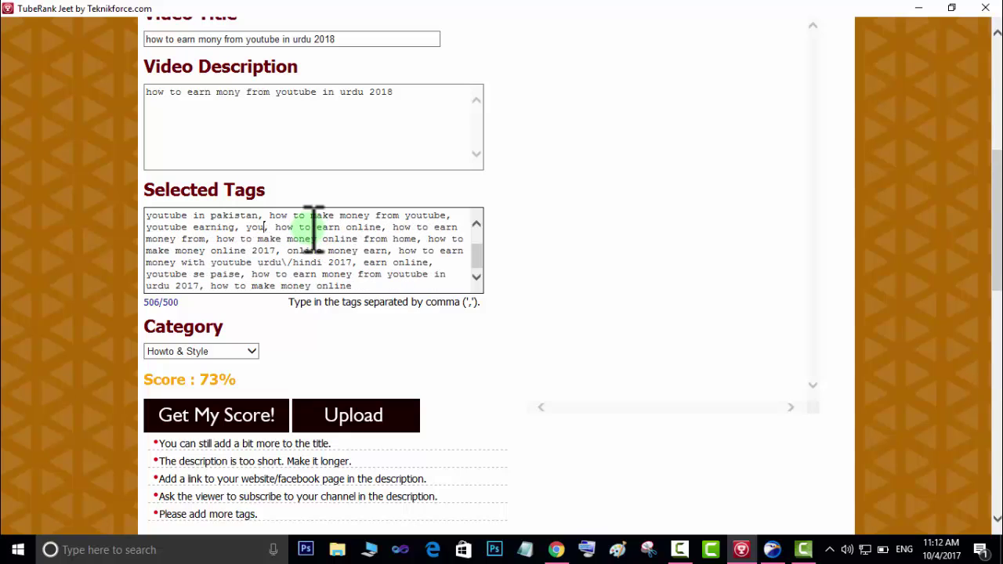
key(BackSpace)
key(BackSpace)
key(BackSpace)
key(BackSpace)
key(BackSpace)
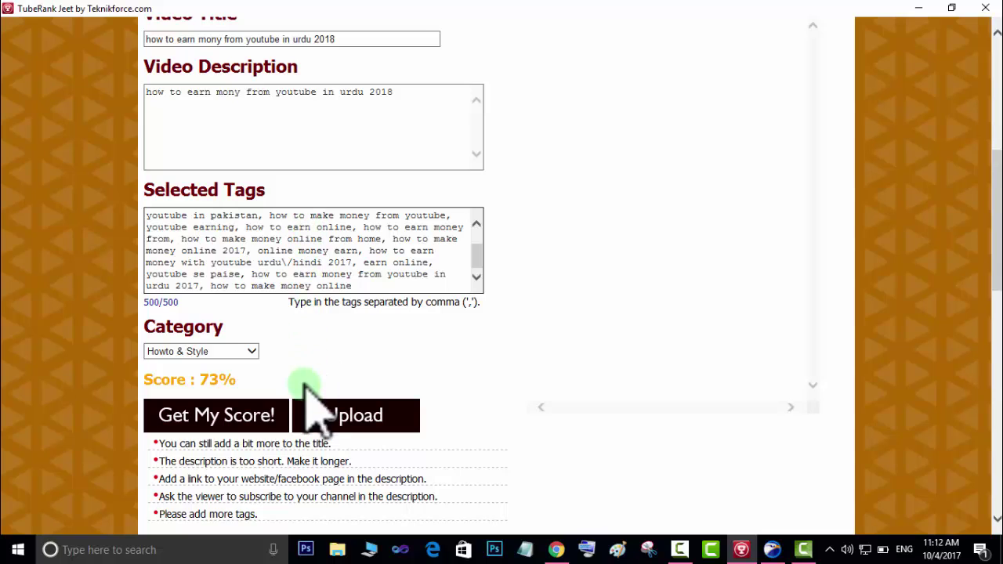
click(213, 416)
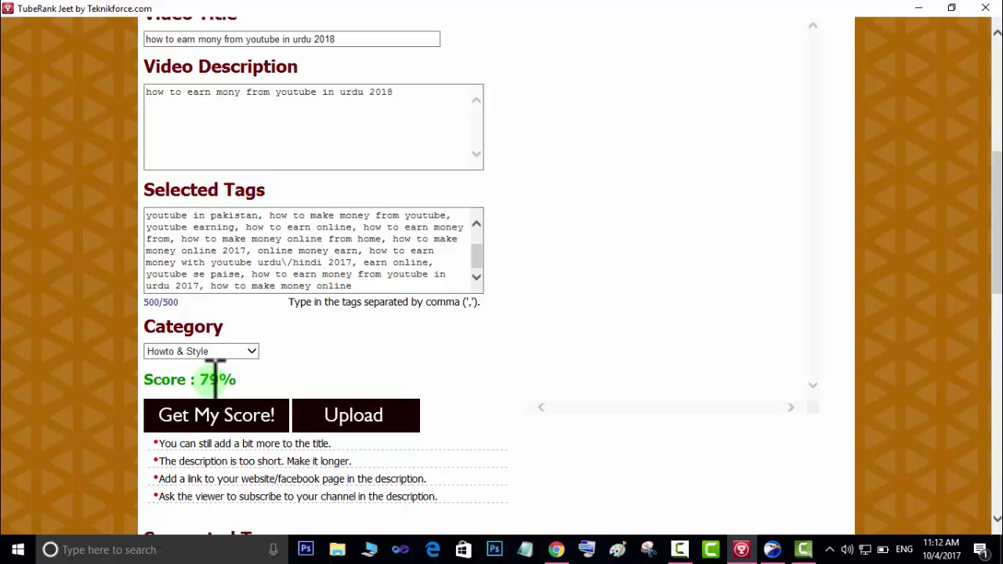
- Append "very easy way for students that are not earning at home" to the video title and recalculate the score
click(362, 37)
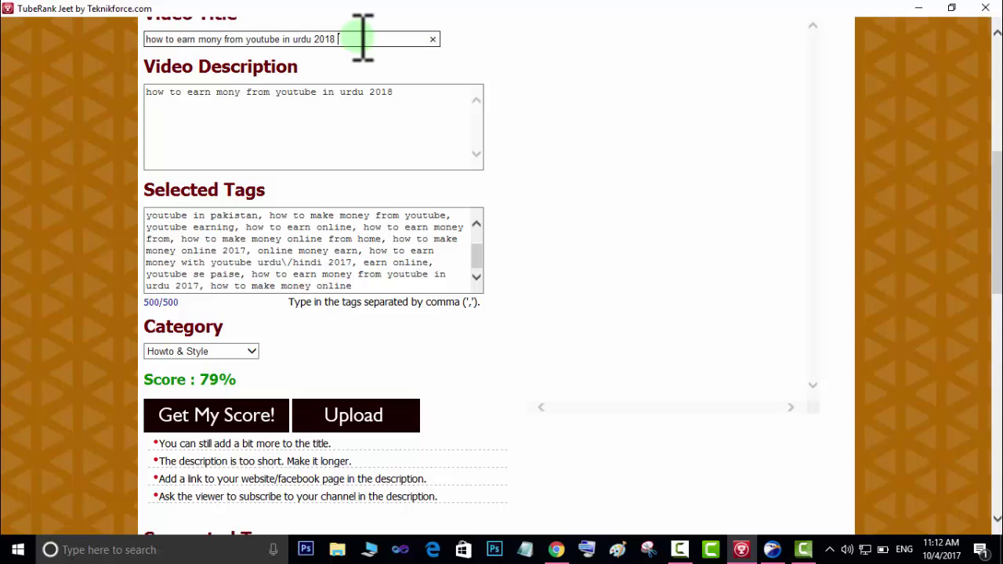
text(very easy way for stu)
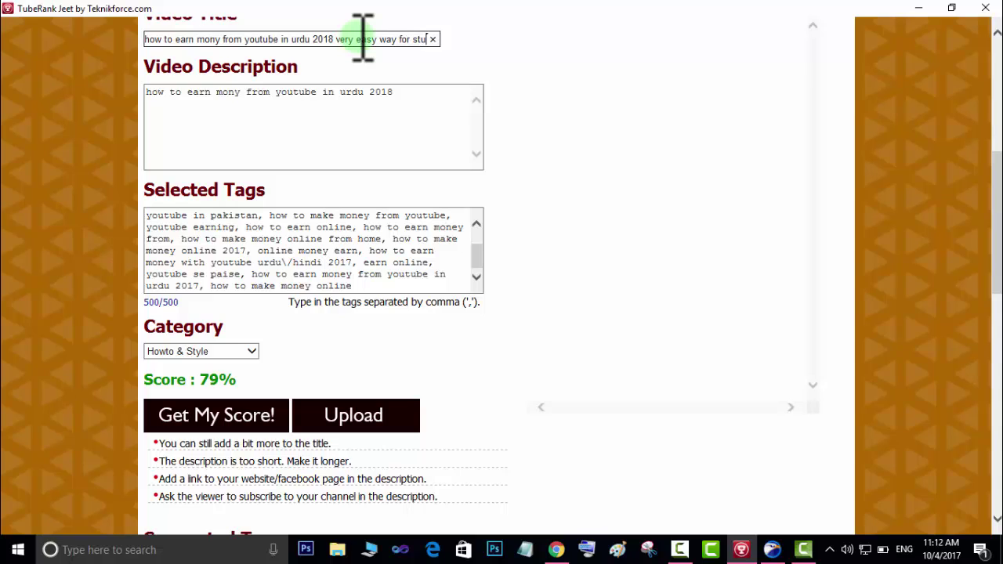
text(dent)
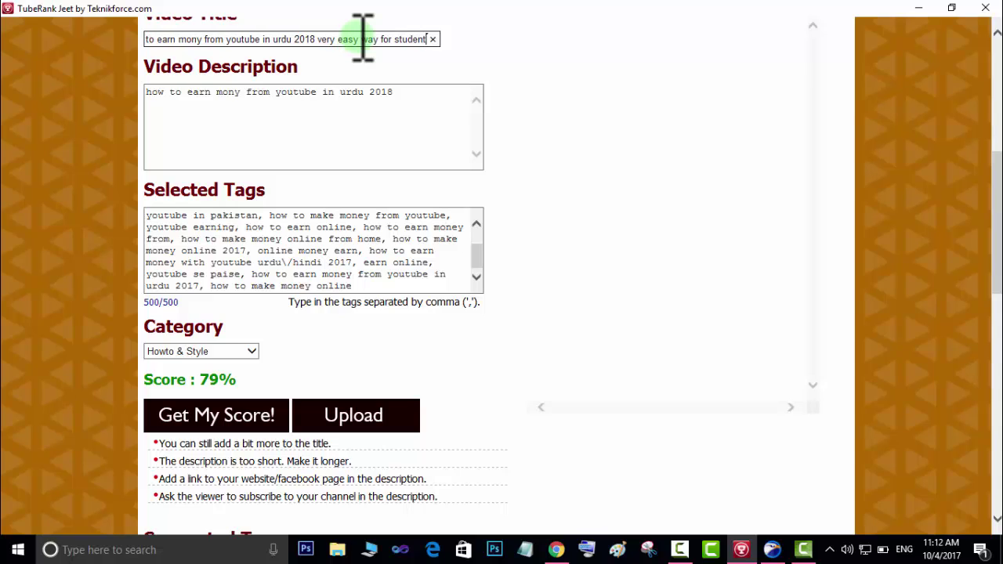
text(s)
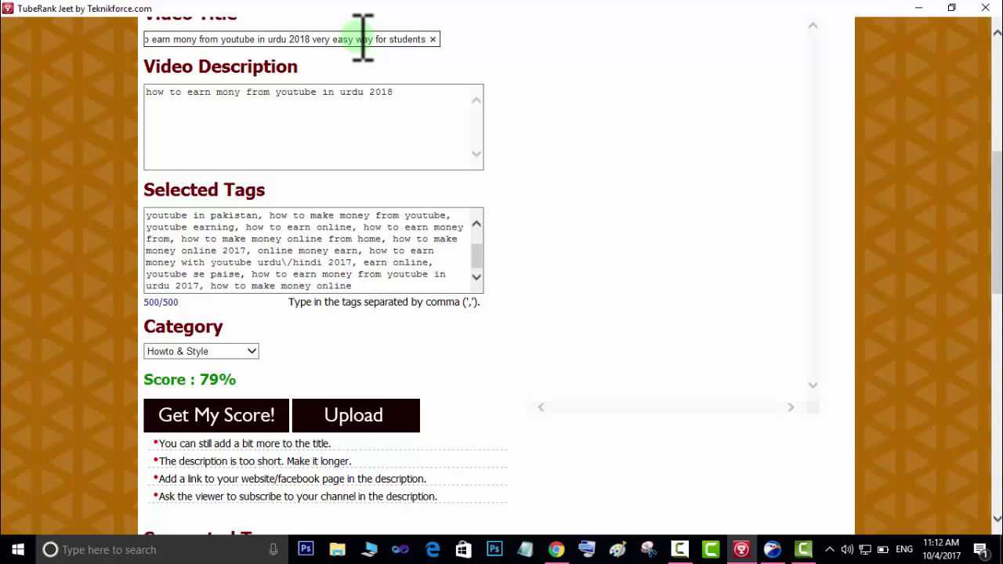
text( that ar)
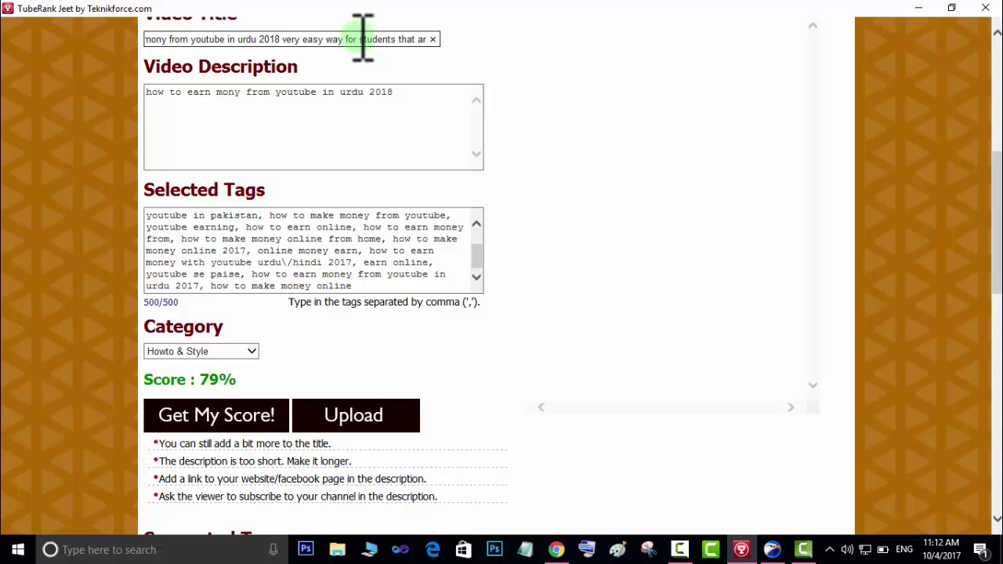
text(e n)
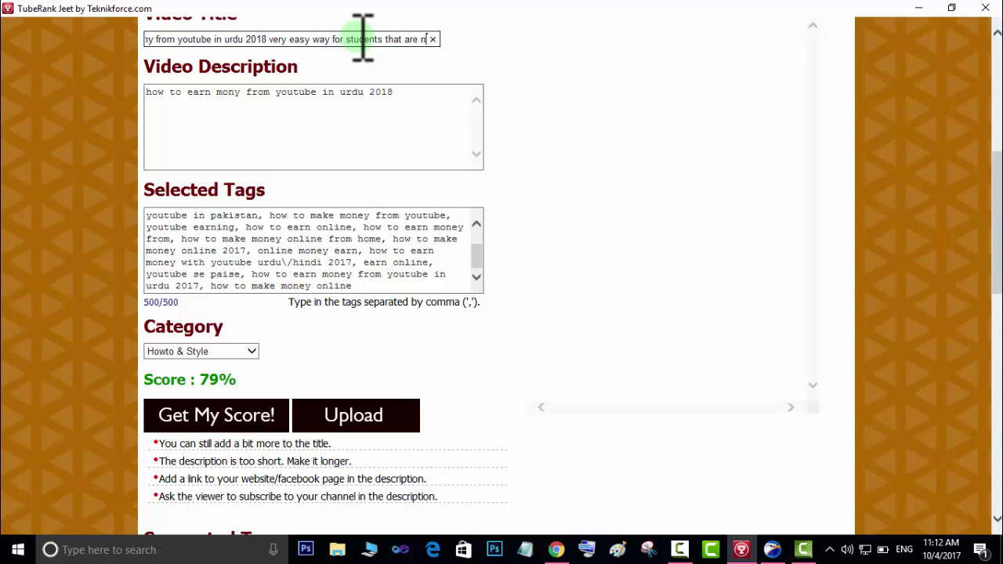
text(ot )
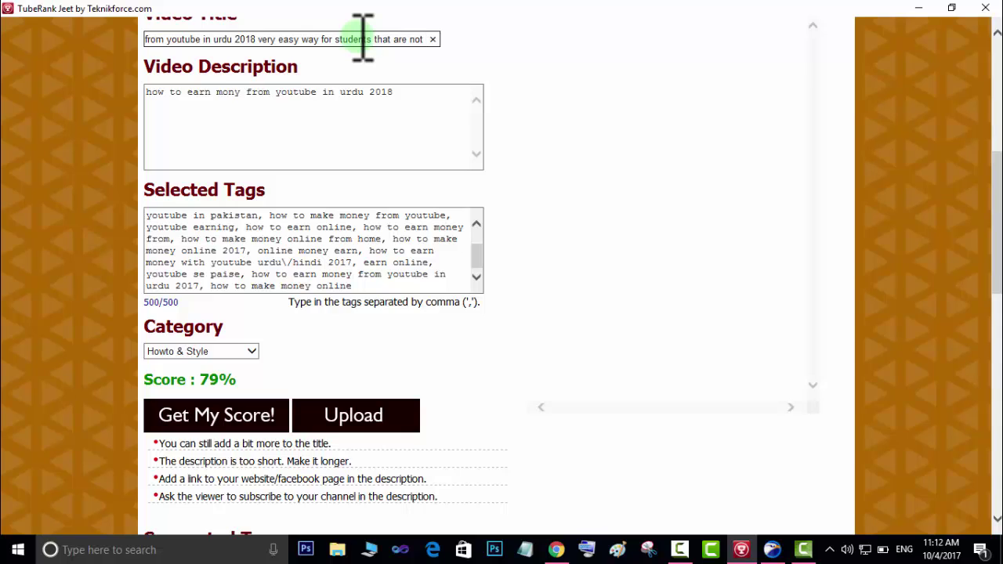
text(earni)
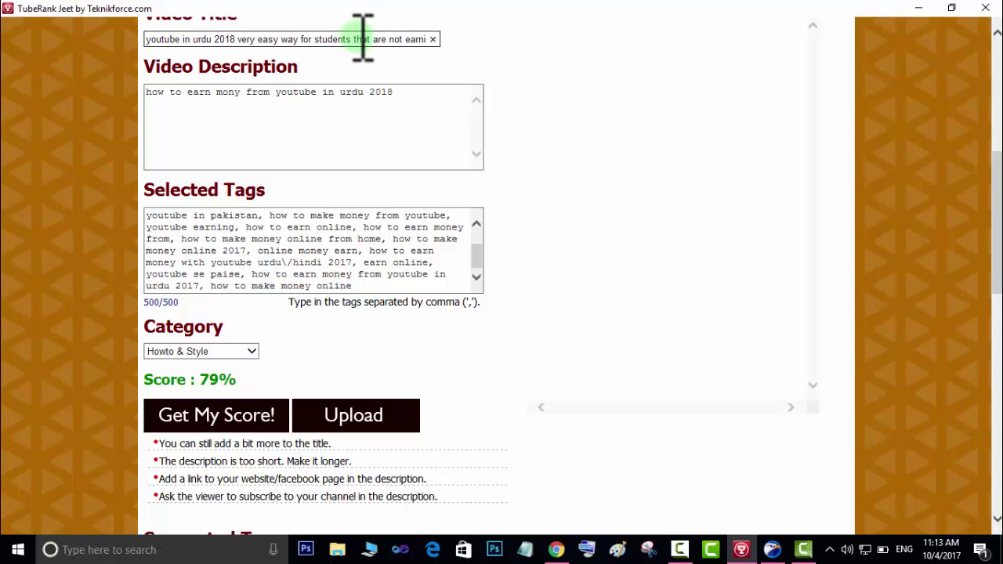
text(ng )
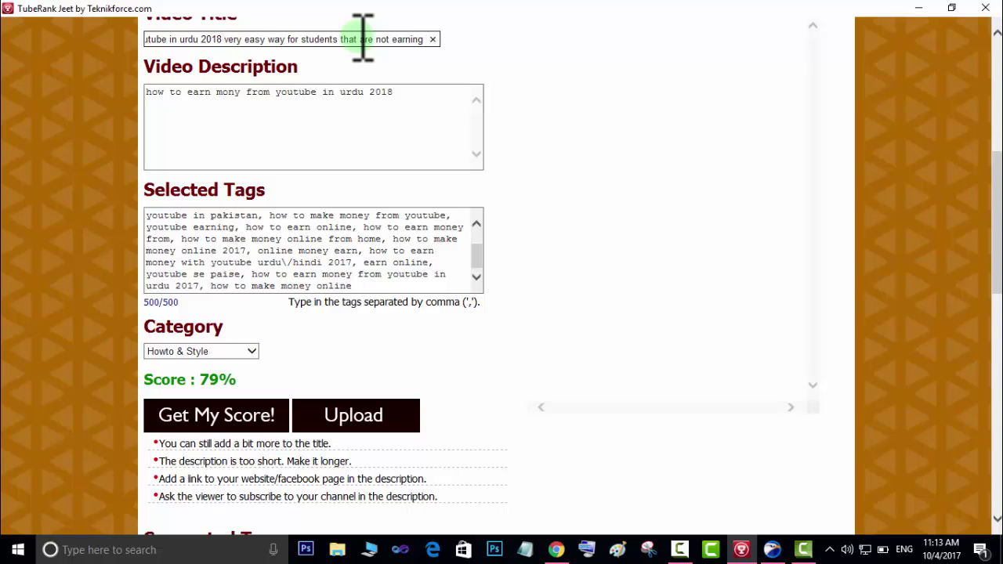
text(a)
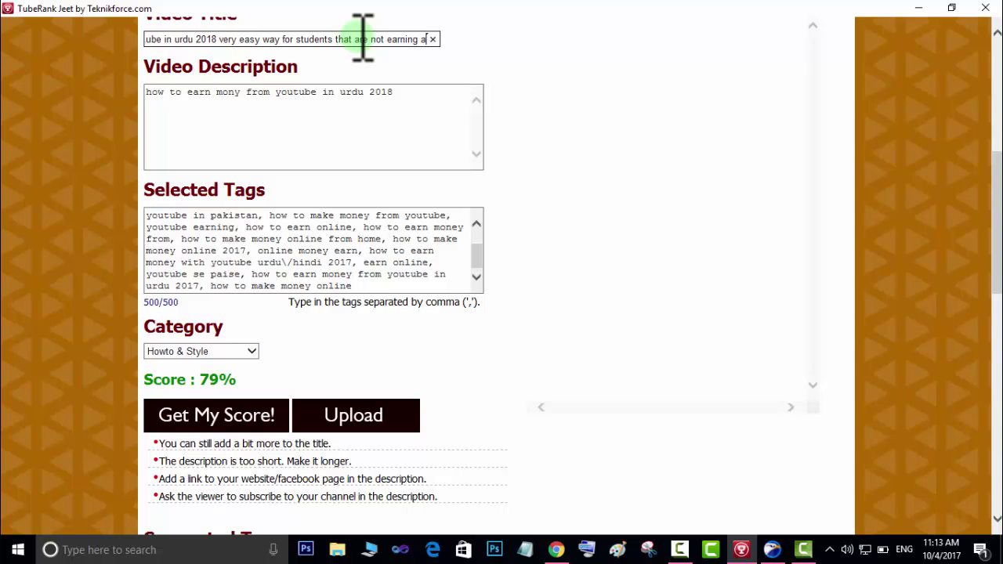
text(t ho)
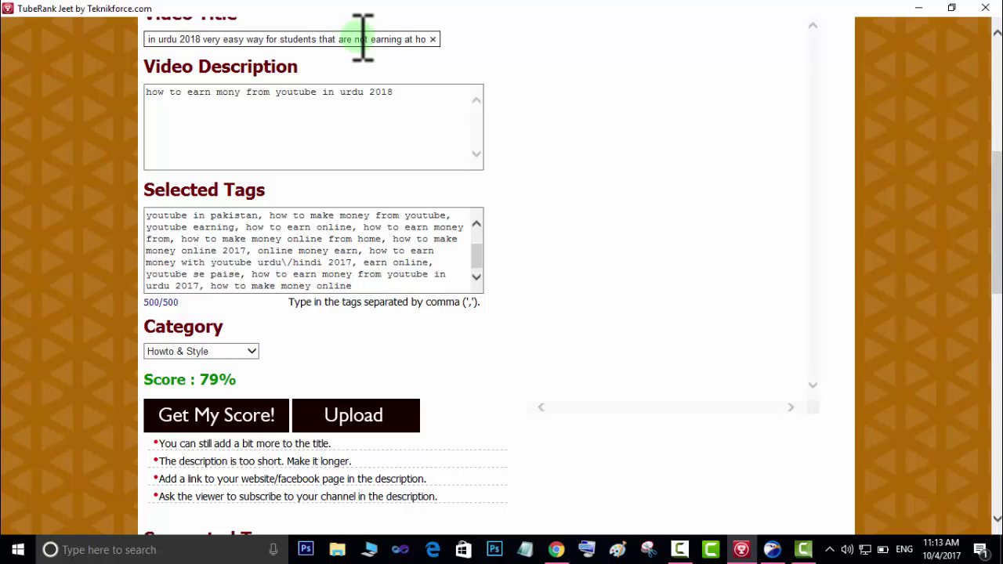
text(me)
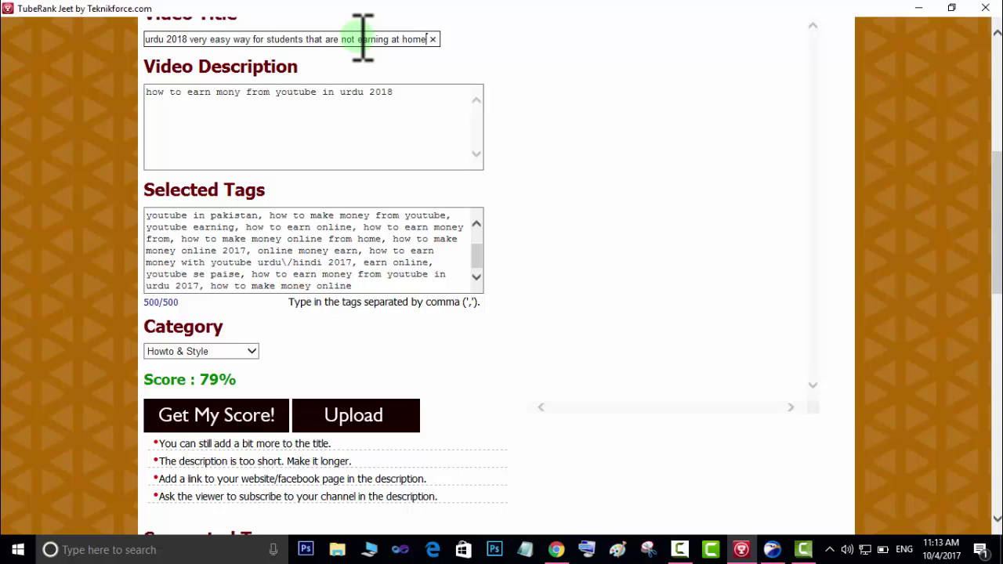
key(ctrl+Left)
key(ctrl+Left)
key(ctrl+Left)
key(ctrl+Left)
click(228, 415)
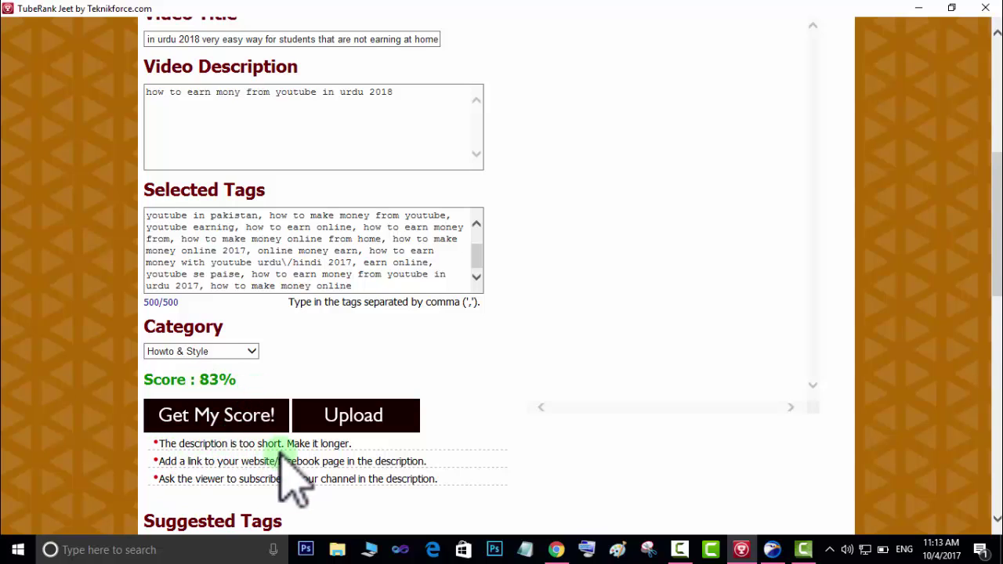
- Append "how to earn mony from youtube in urdu 2018 is vrey good tutrial in urdu -hindi for students." to the description and recalculate the score
click(345, 141)
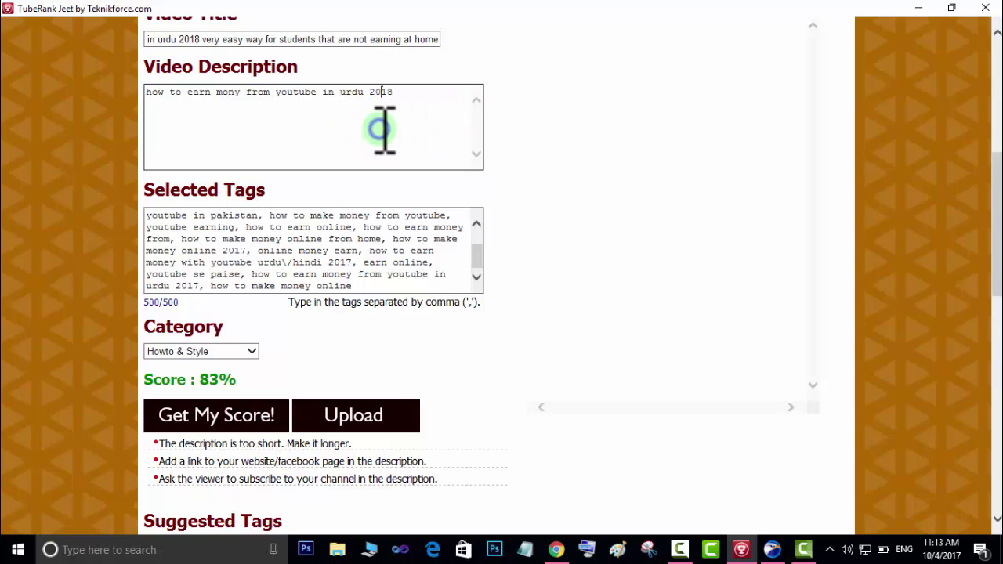
click(403, 97)
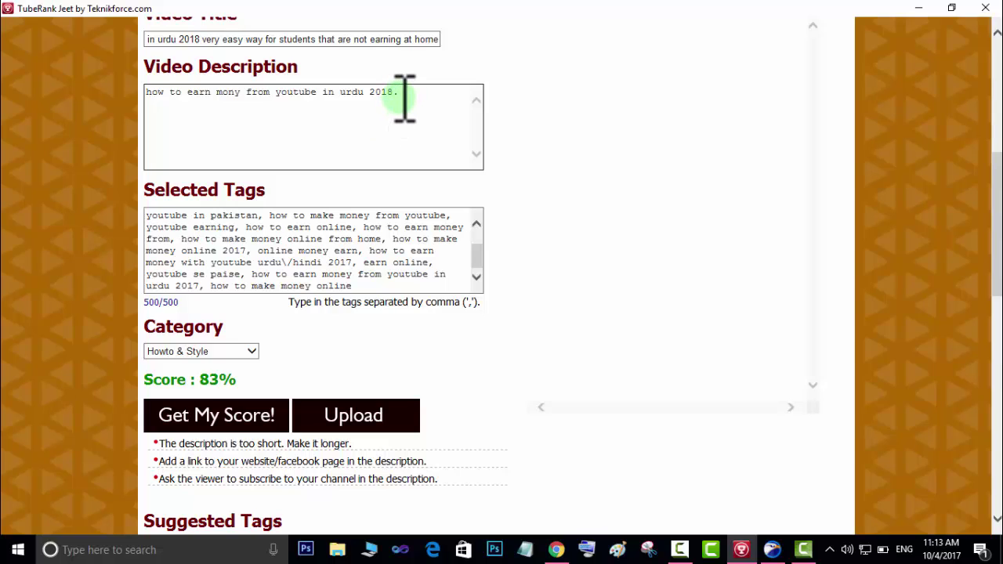
text(how to earn mony from youtube in urdu 2018)
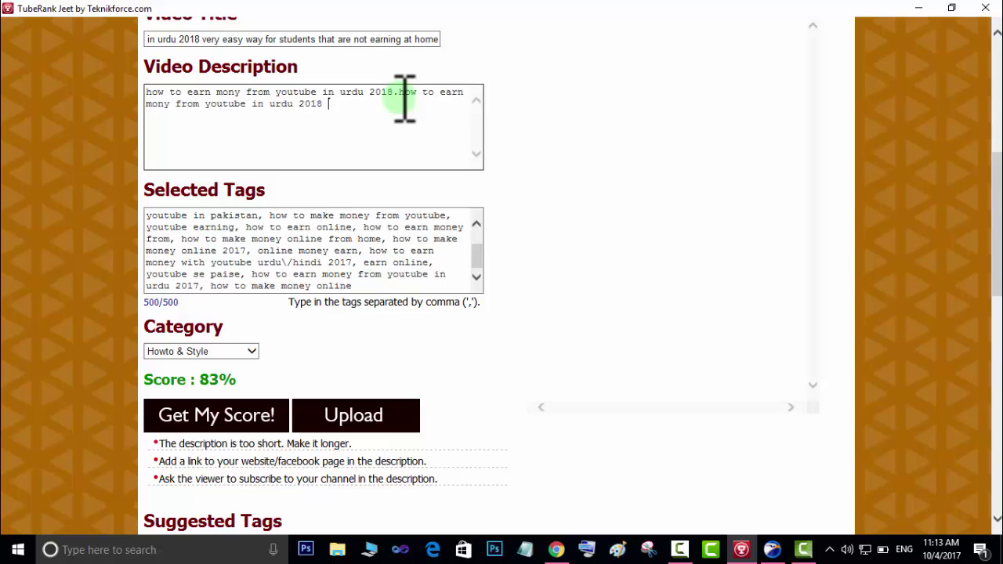
text(i)
text(s )
text(vr)
text(ery)
key(BackSpace)
key(BackSpace)
text(y good tutrial in urdu -)
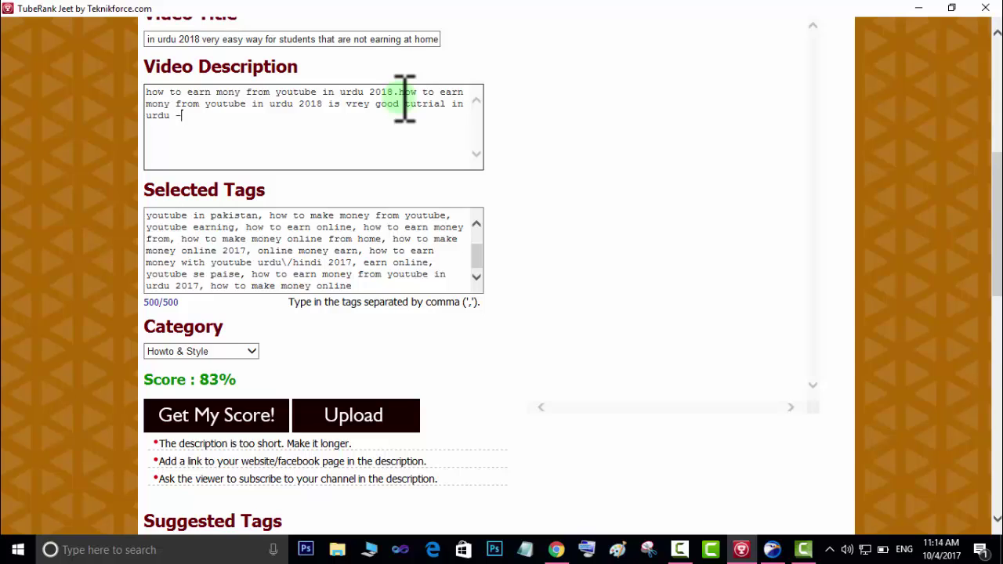
text(hindi for students.)
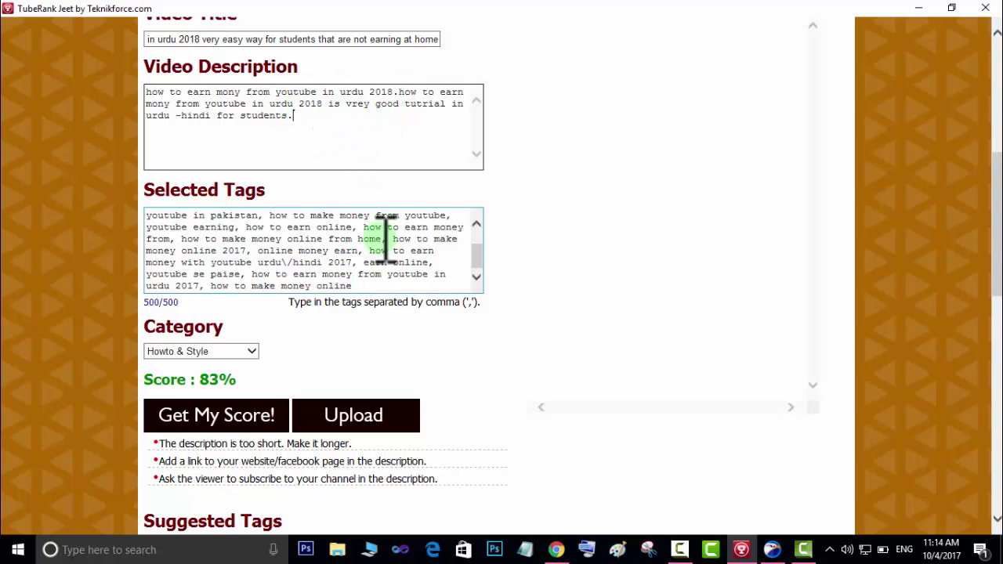
click(250, 420)
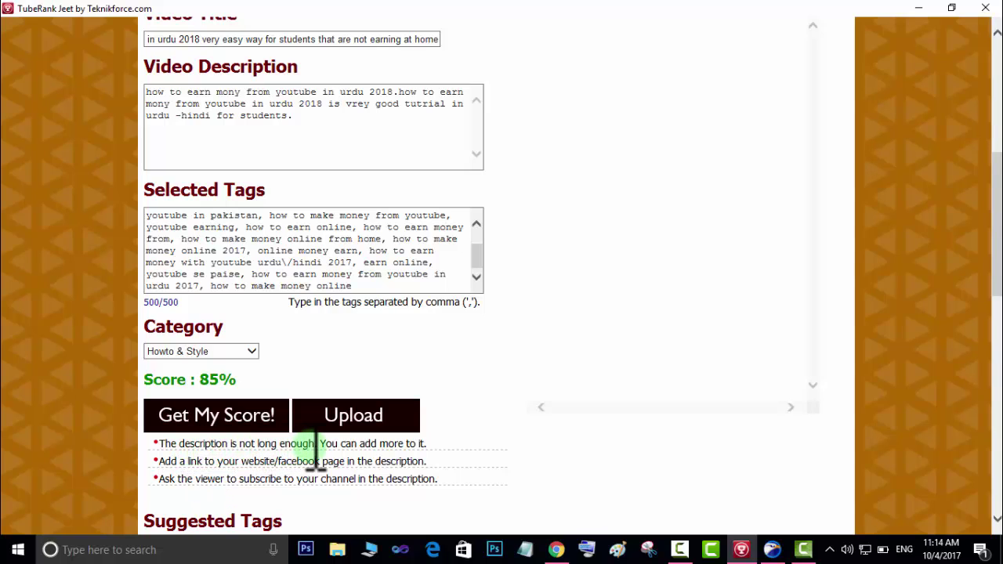
- Add "please subscribe my channel." and an "F.B:" line with the Facebook page address to the video description, and recalculate the score
click(326, 113)
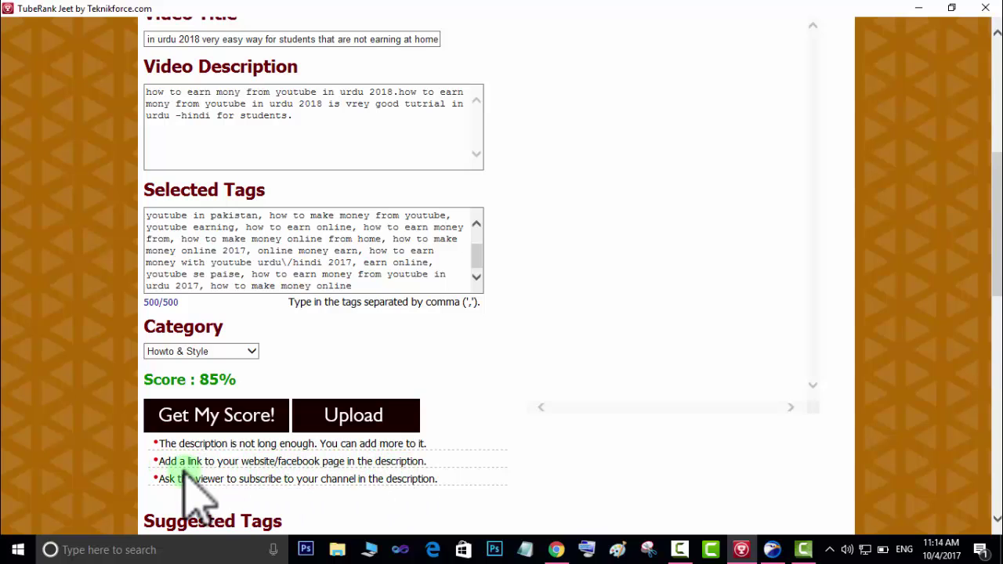
click(343, 129)
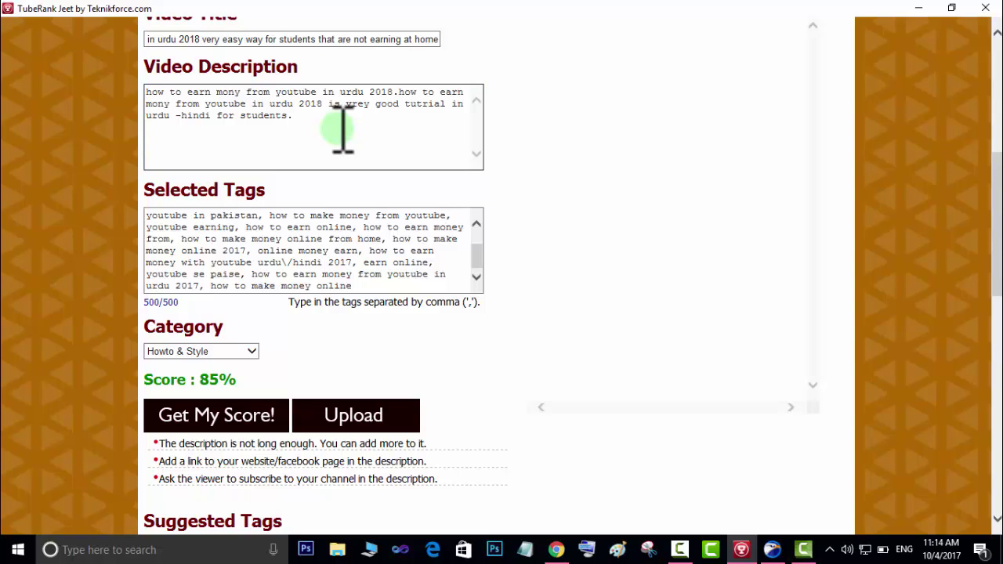
text(please subscribe my channel.)
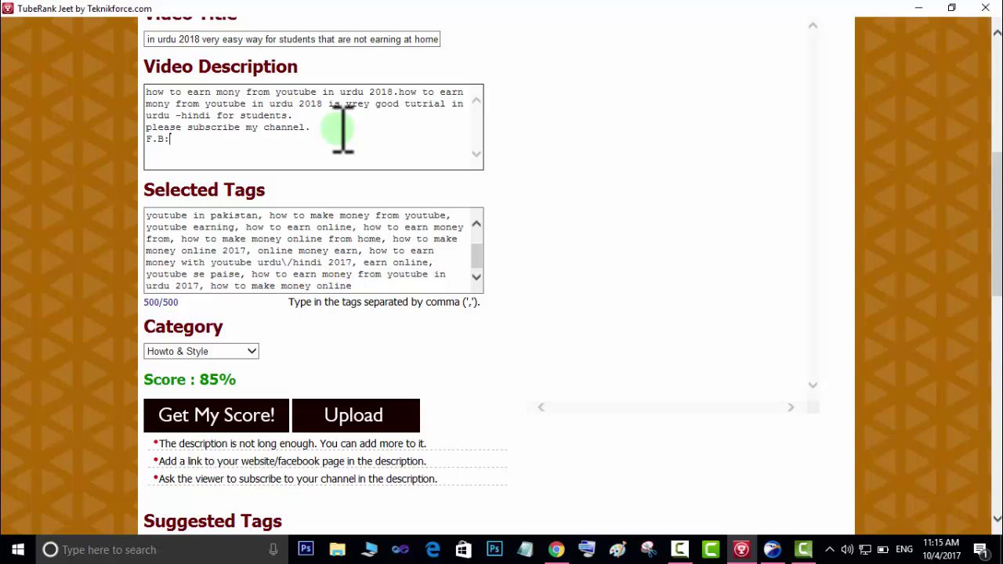
text(WWW.FACEBOOK.COM$%)
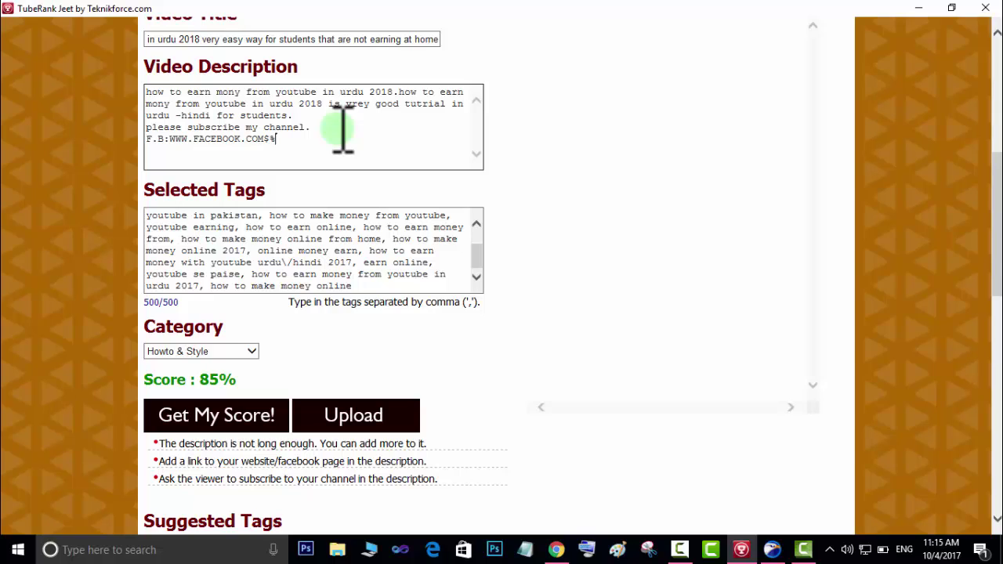
key(BackSpace)
text(shamim ahmed qns lan)
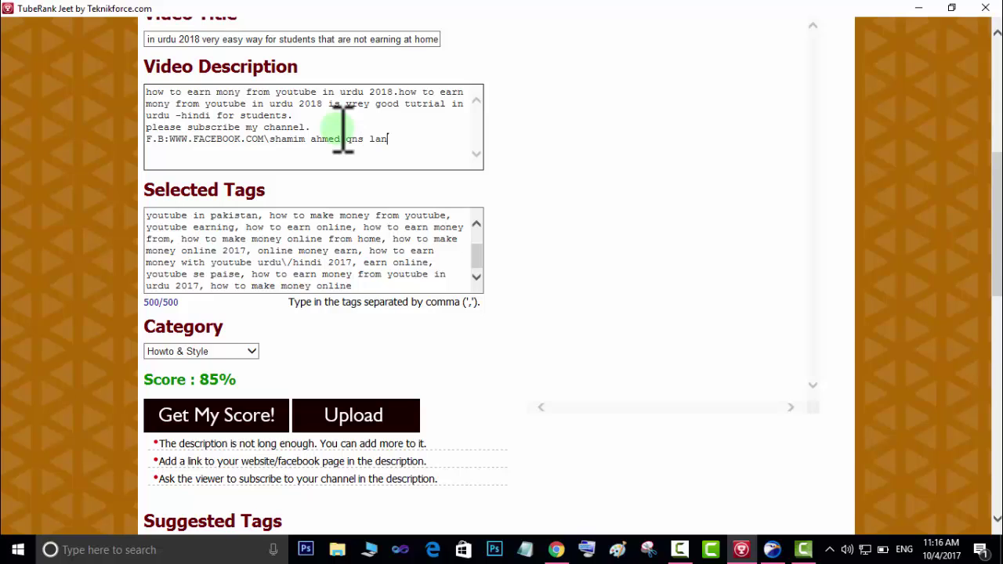
text(ial)
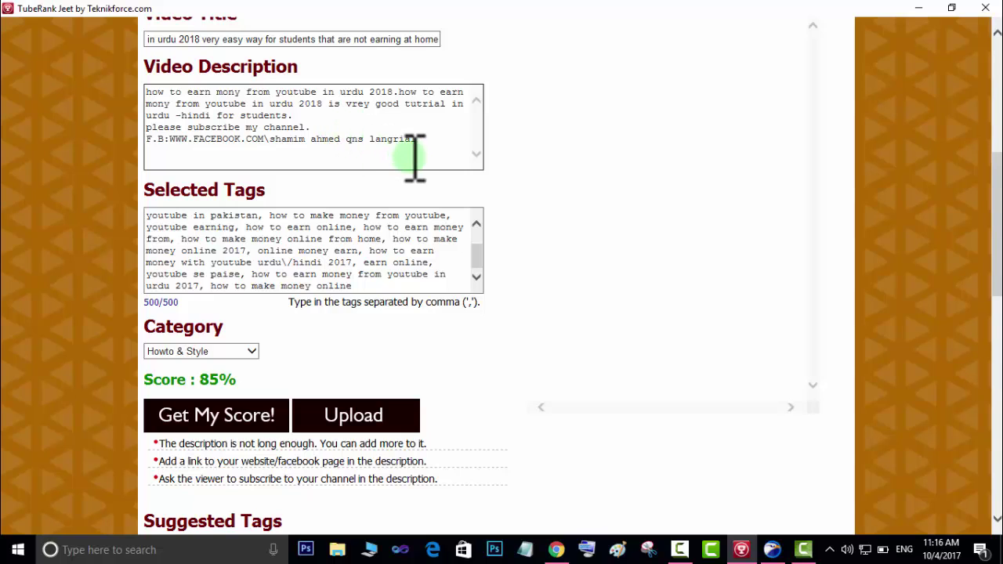
click(250, 411)
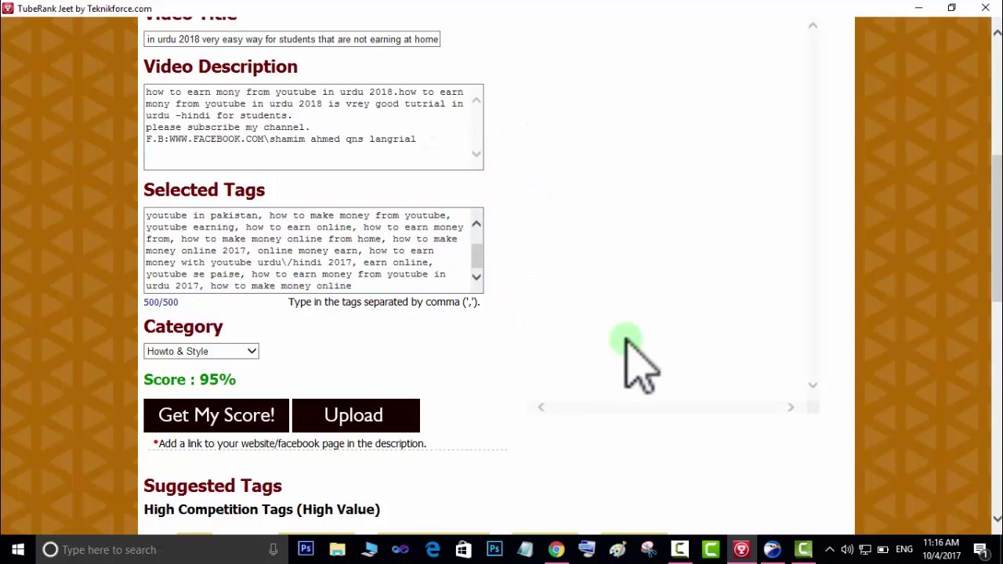
drag(994, 235, 993, 143)
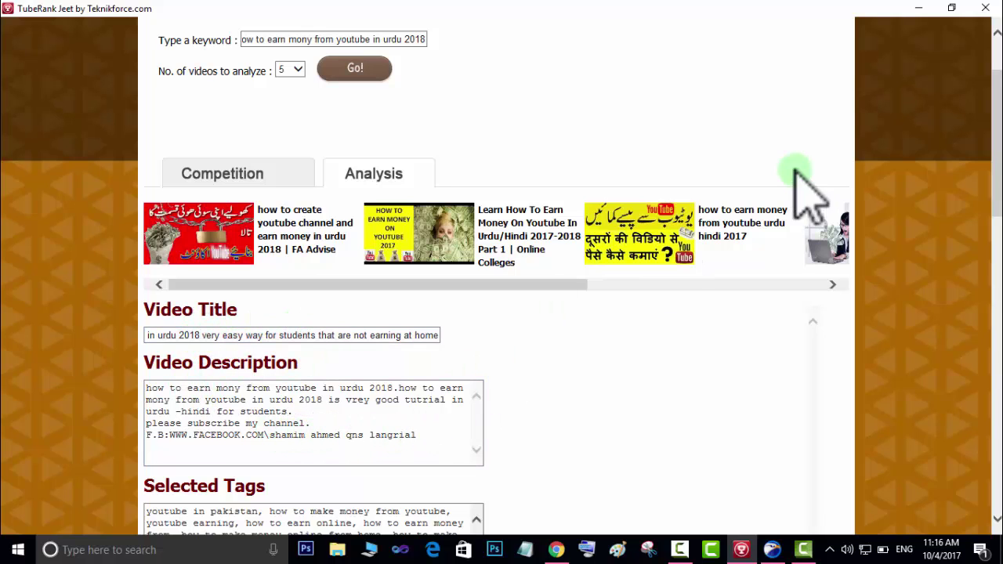
drag(996, 128, 996, 199)
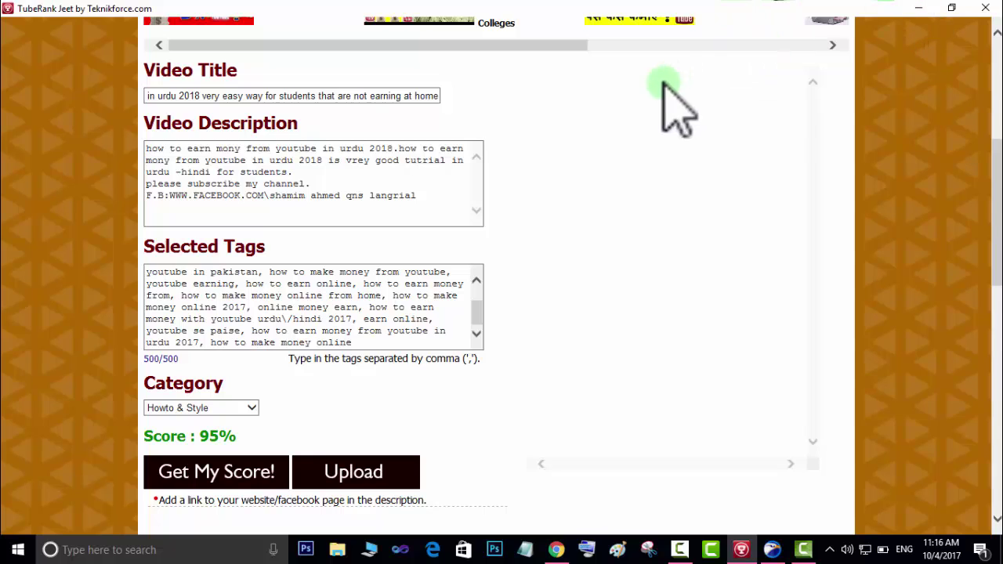
click(358, 464)
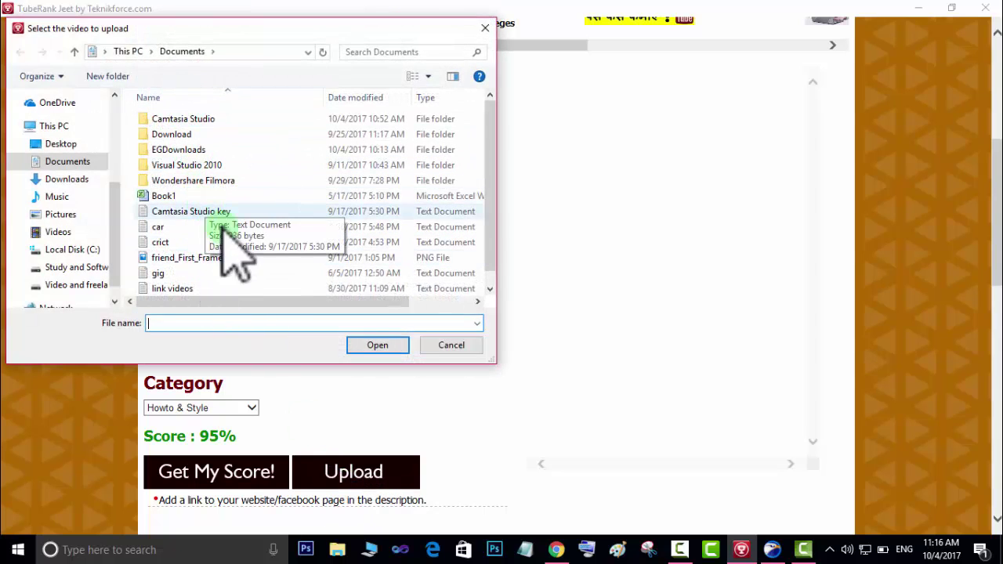
click(485, 28)
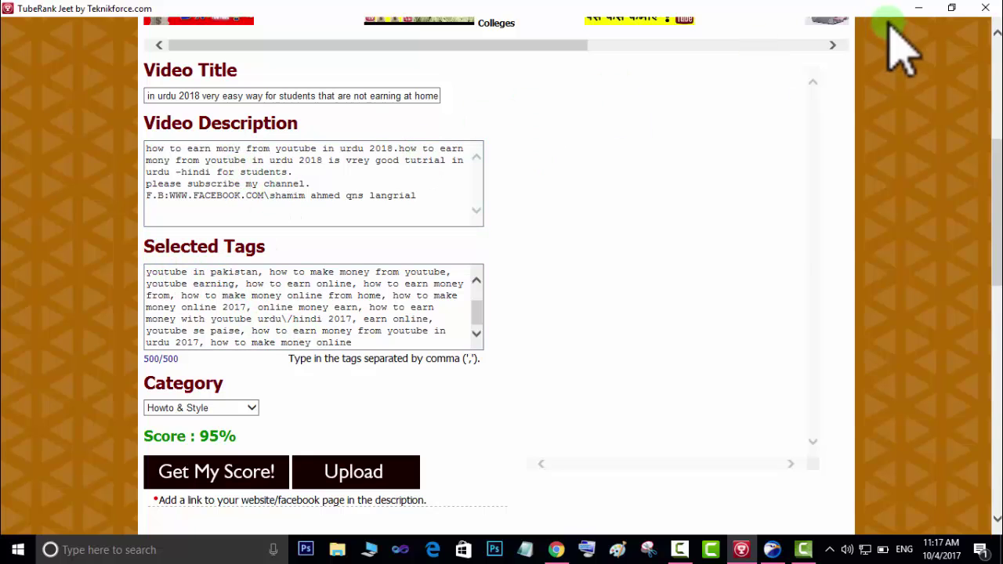
click(430, 95)
key(ctrl+a)
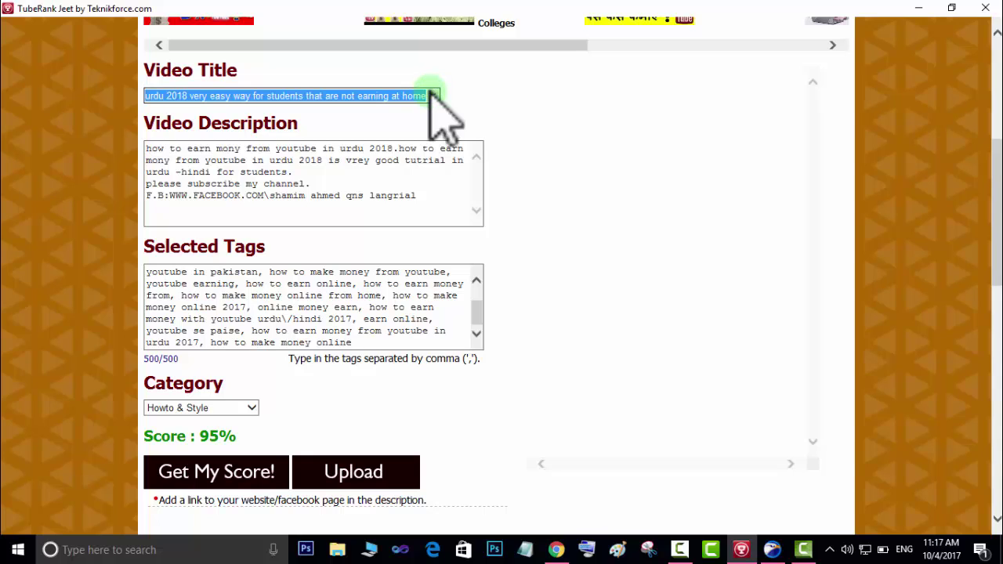
- Switch to Chrome and examine the title, description and tags on the "10 mistake You Must Know" video's YouTube edit page
click(919, 10)
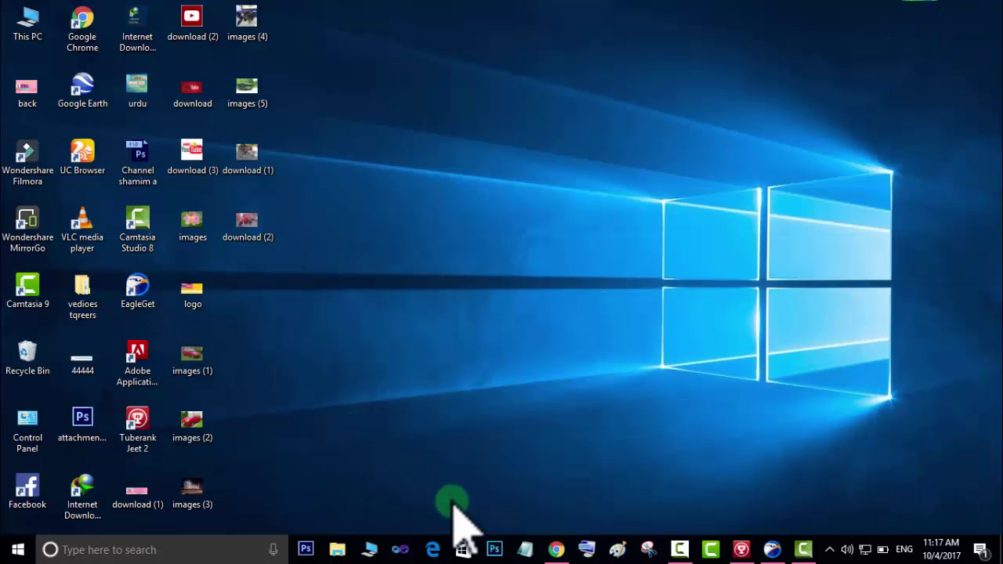
click(556, 549)
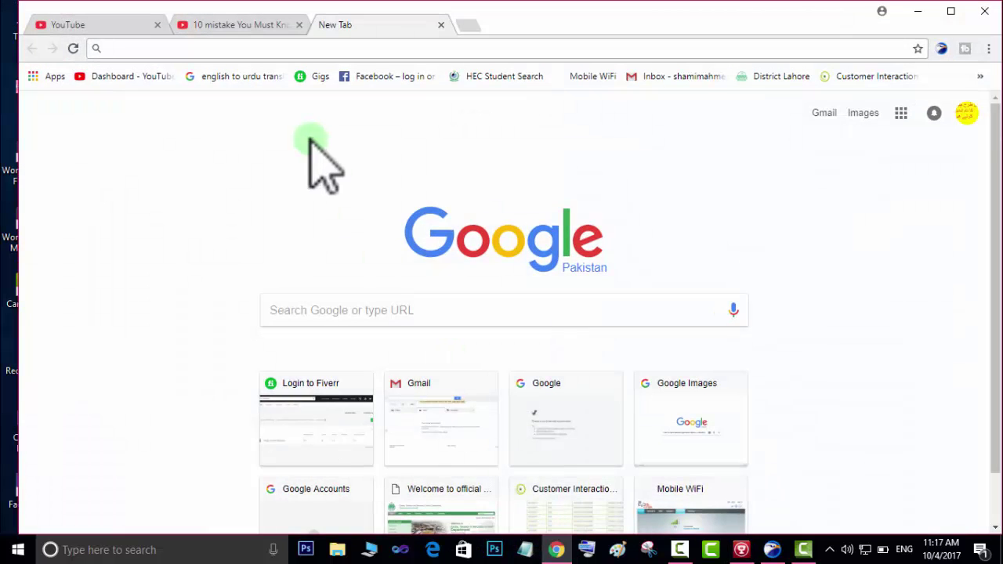
click(128, 25)
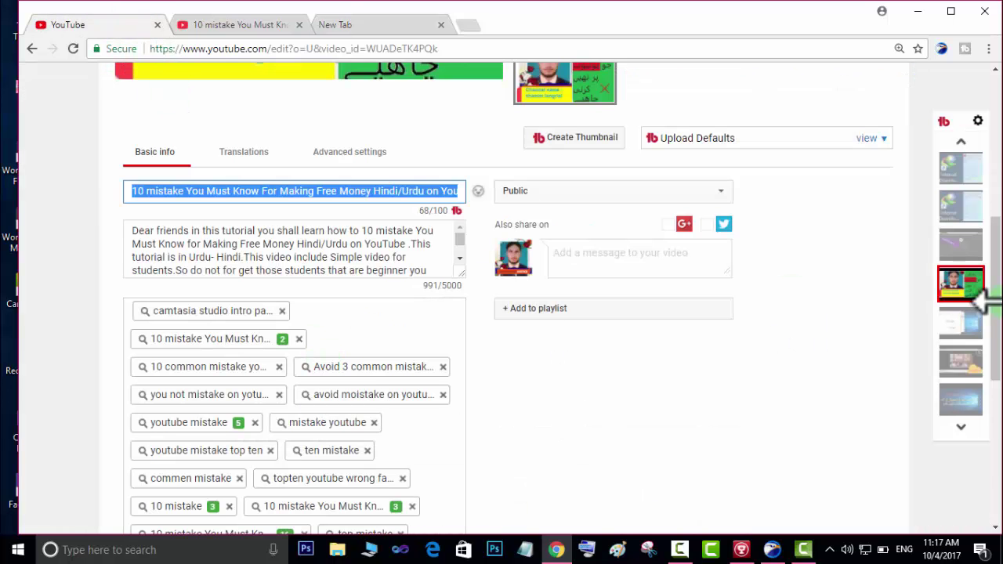
click(991, 223)
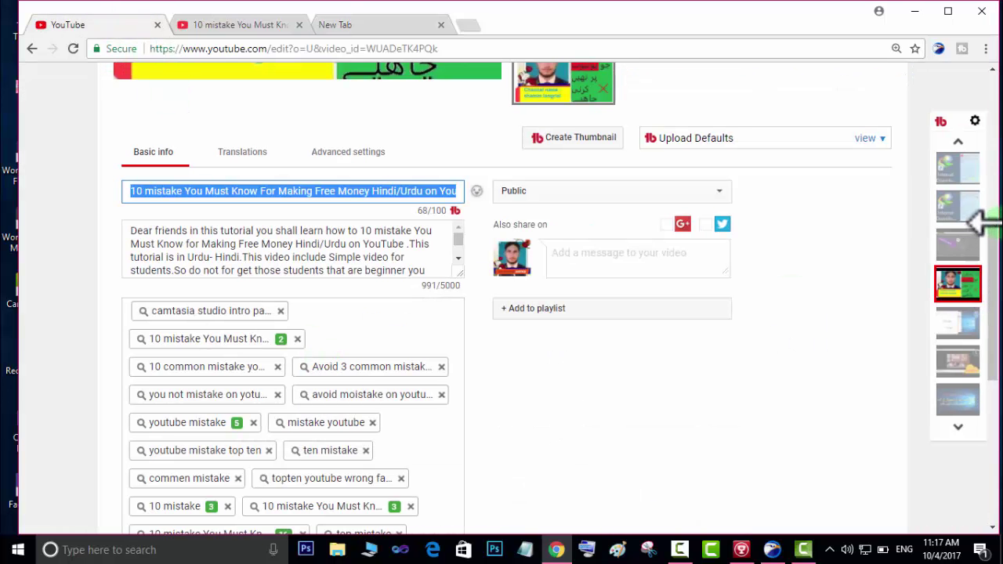
mouse_move(990, 245)
mouse_down()
mouse_move(990, 156)
mouse_move(992, 261)
mouse_up()
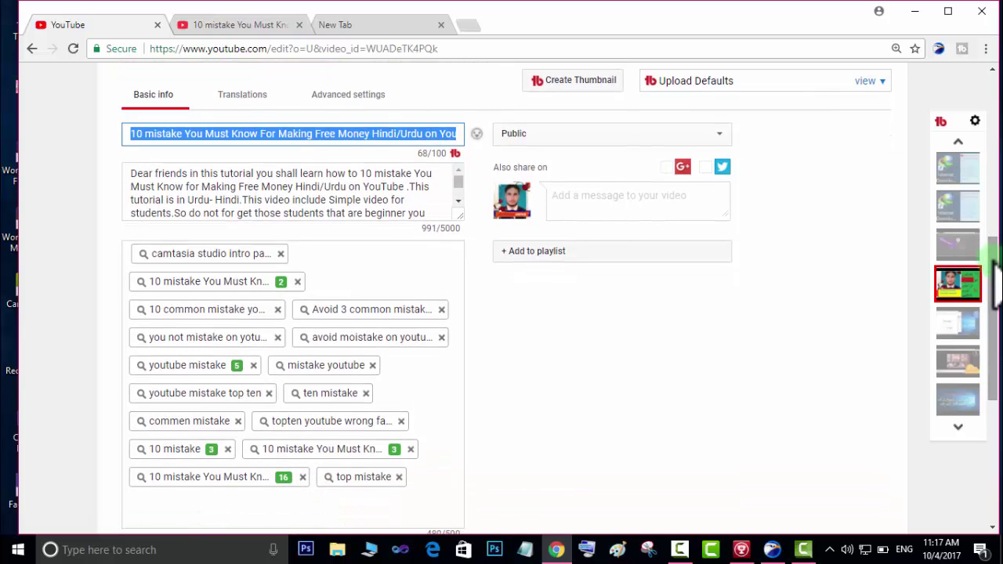
click(378, 135)
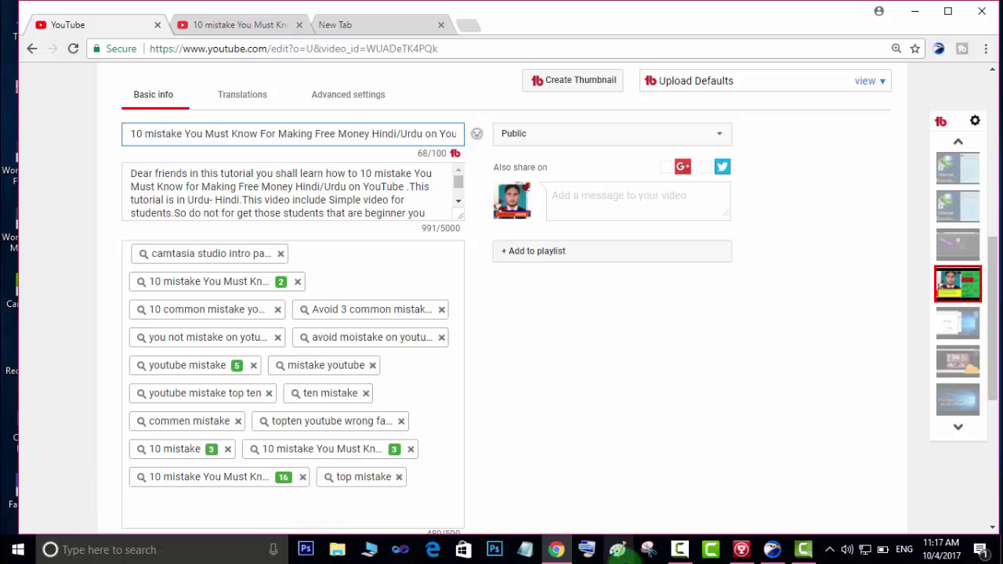
click(739, 550)
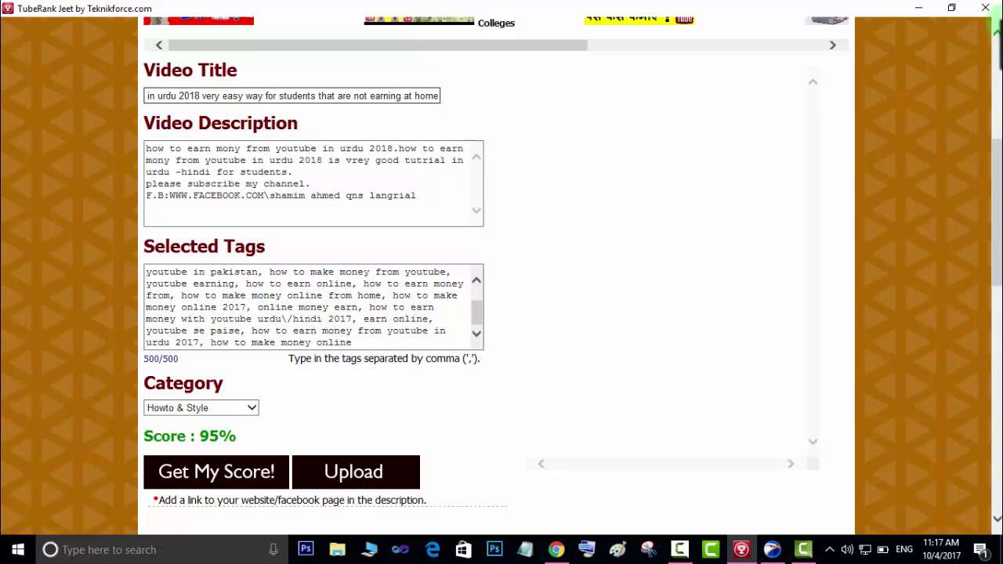
click(918, 8)
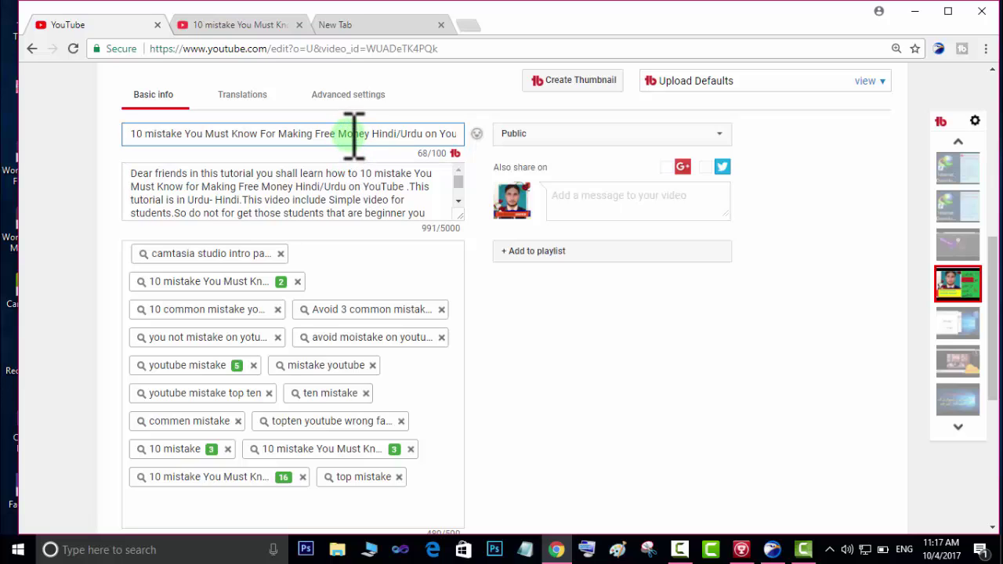
- Copy the title "10 mistake You Must Know For Making Free Money Hindi/Urdu on YouTube" and search YouTube for it from the channel dashboard
key(ctrl+a)
key(ctrl+c)
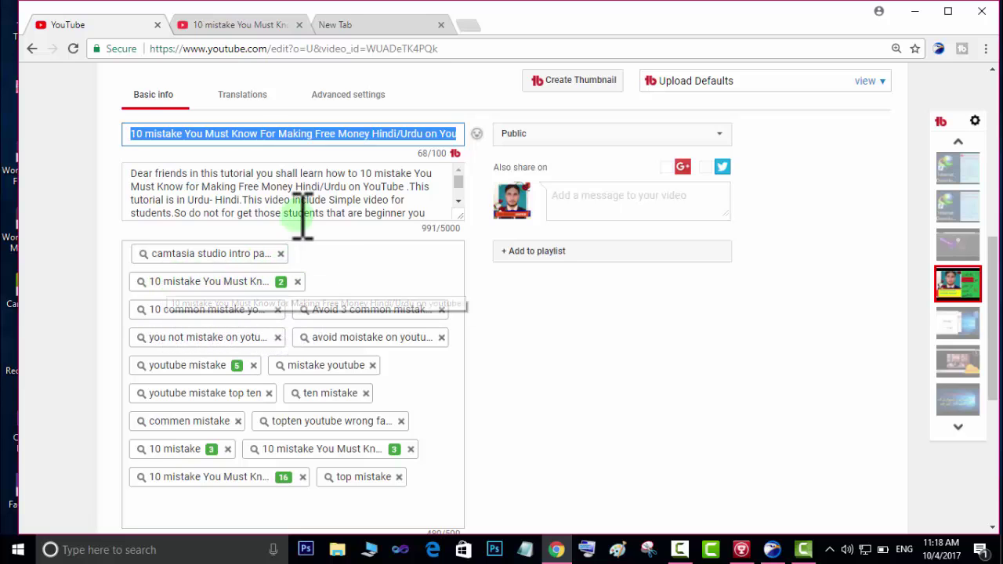
click(363, 24)
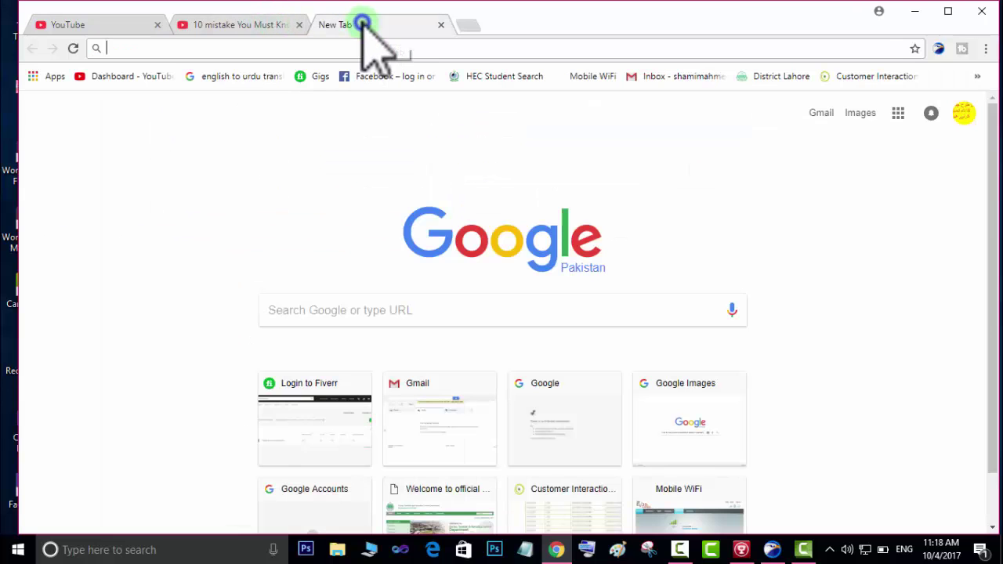
click(127, 76)
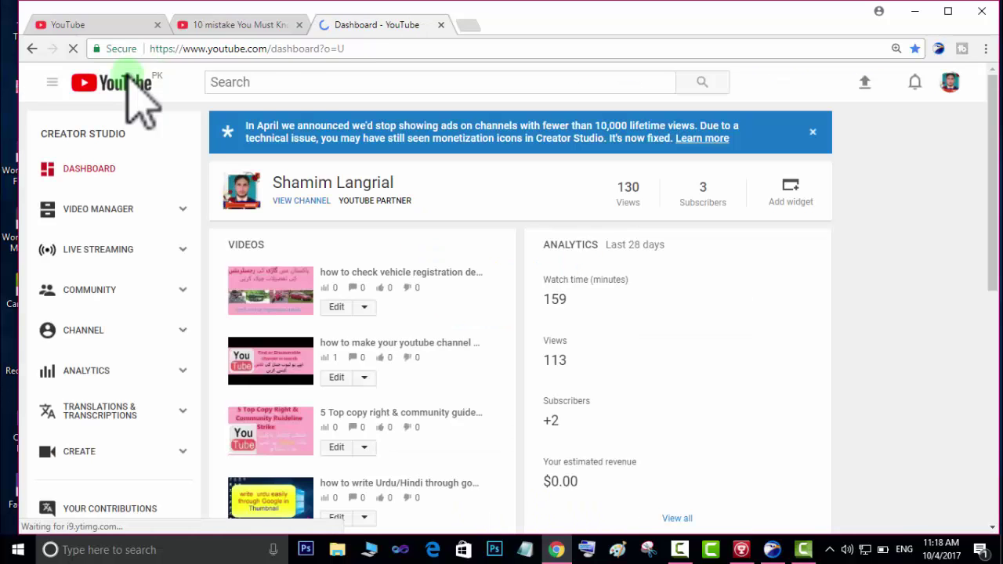
click(321, 86)
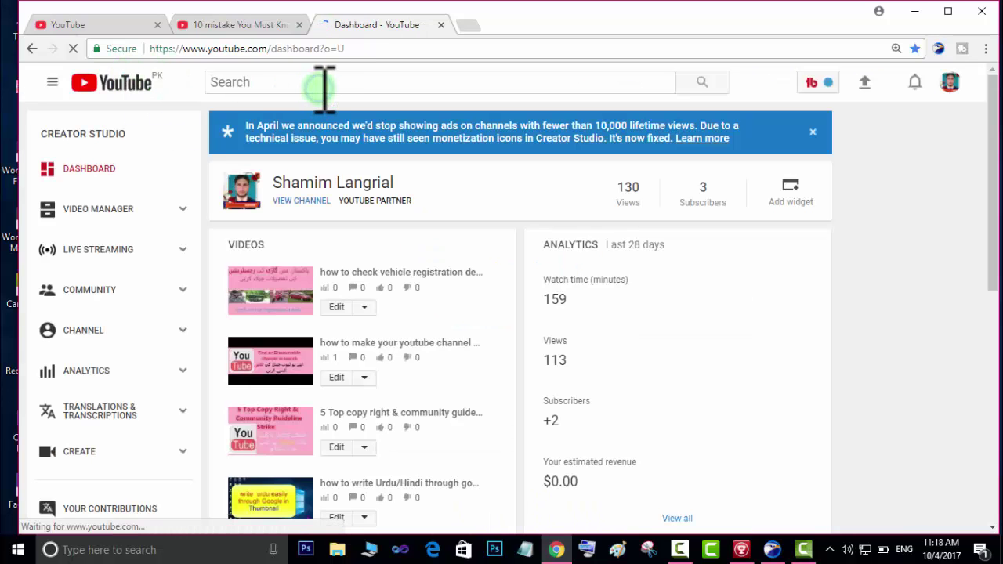
key(ctrl+v)
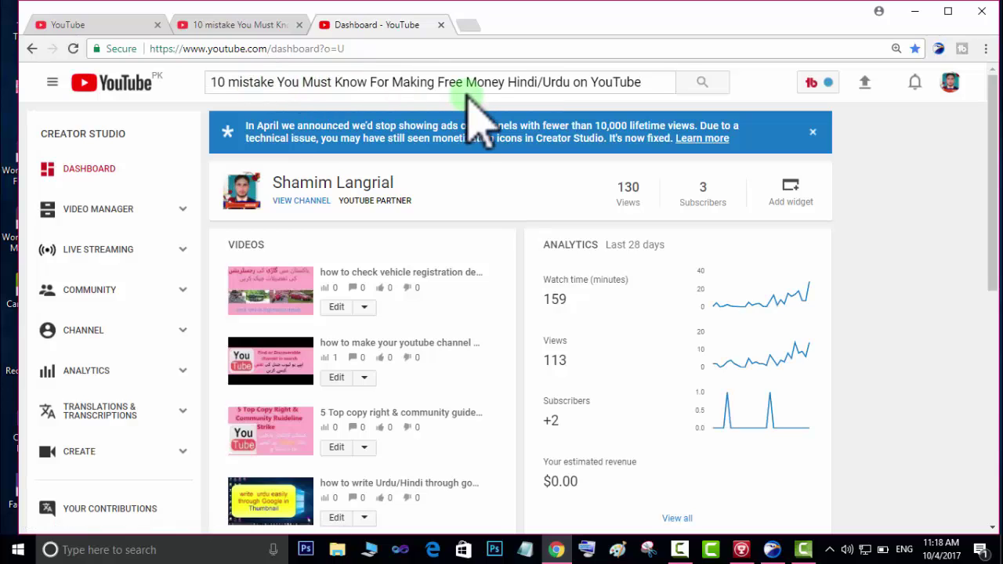
key(Return)
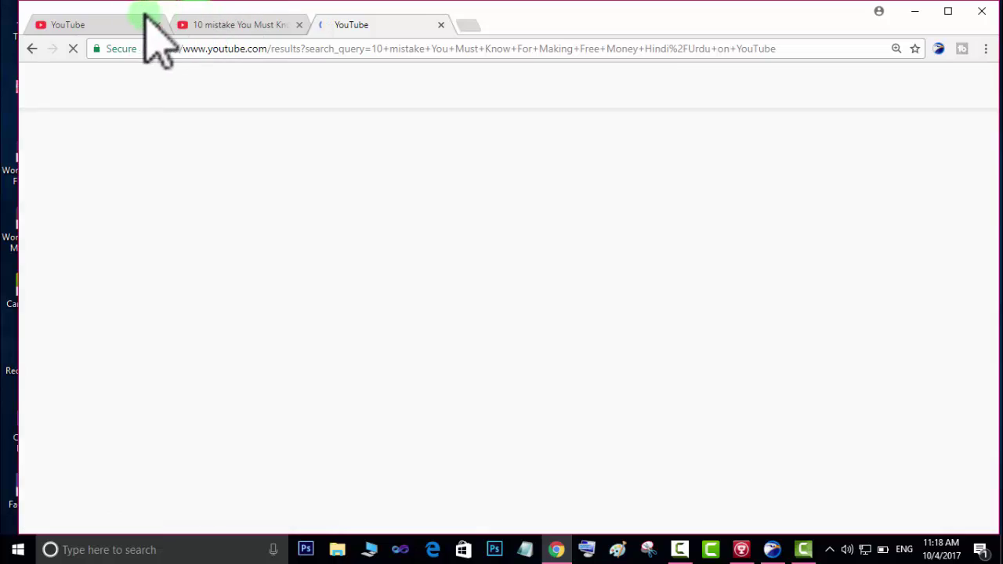
- Compare the tag rankings on the video's edit page with its position in the YouTube search results, and review the video information
click(116, 19)
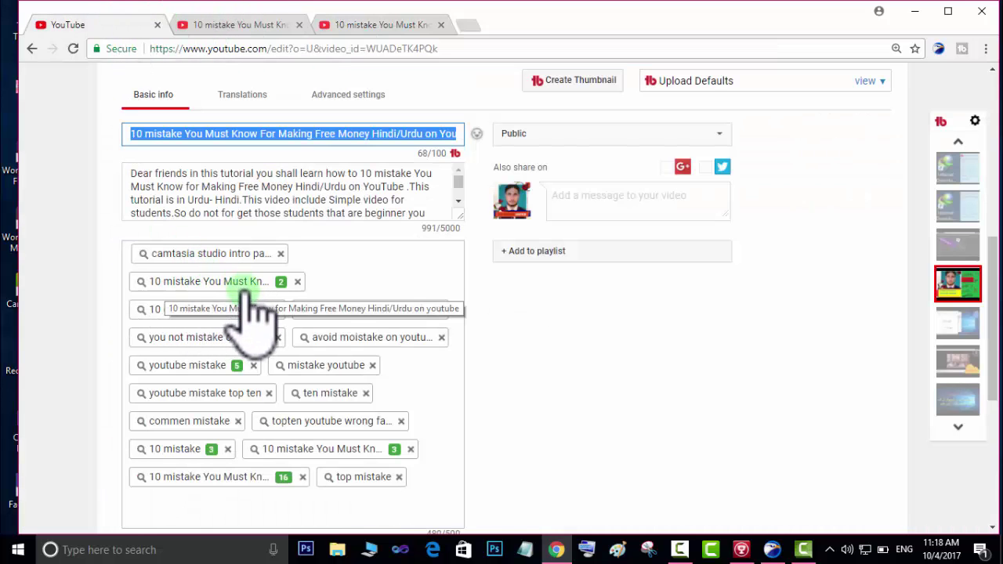
click(399, 24)
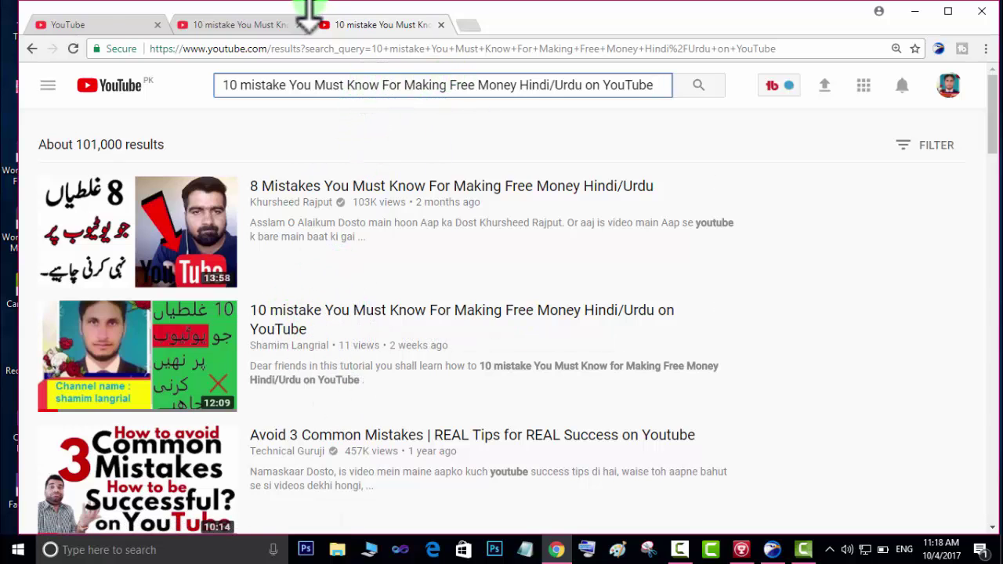
click(123, 25)
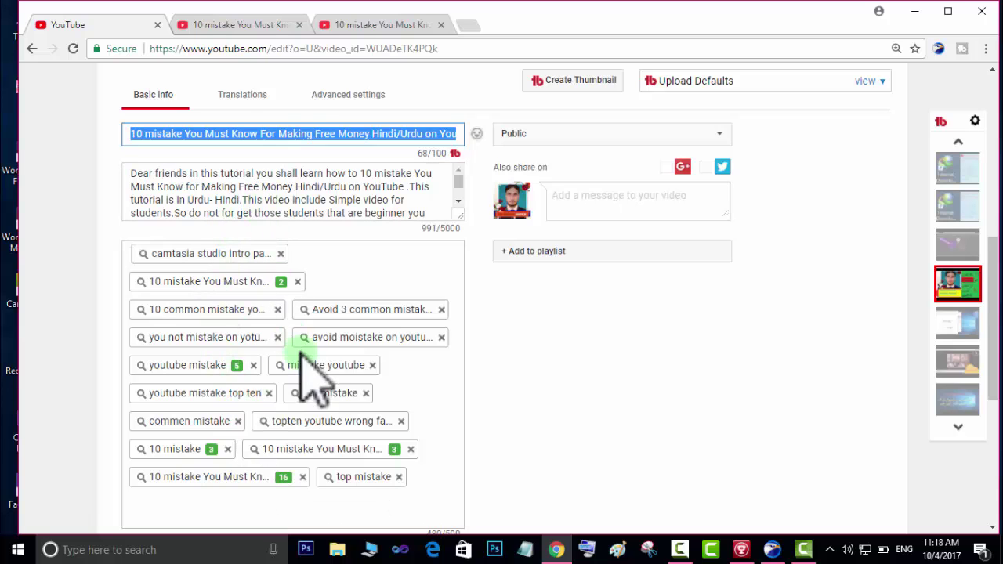
click(368, 20)
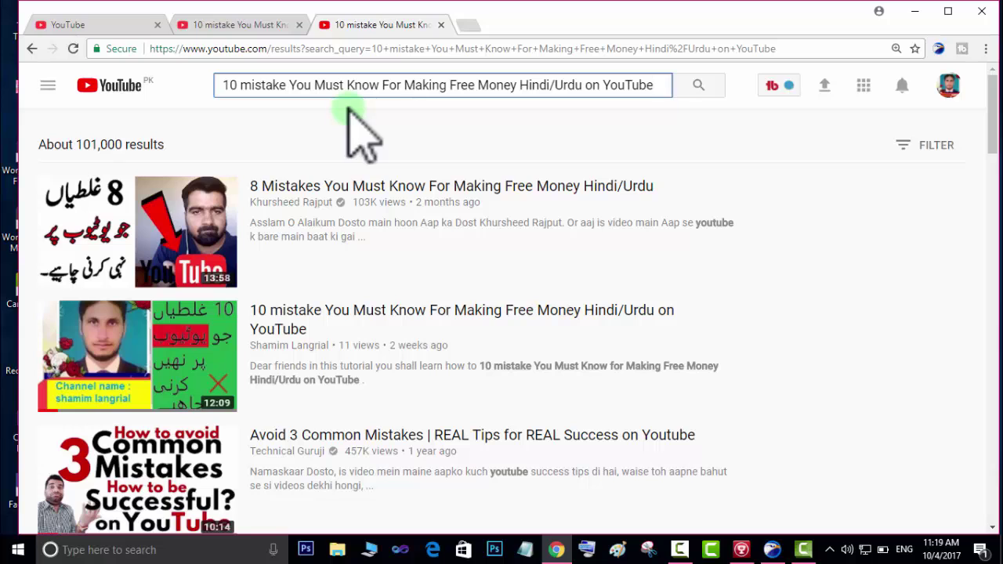
click(56, 18)
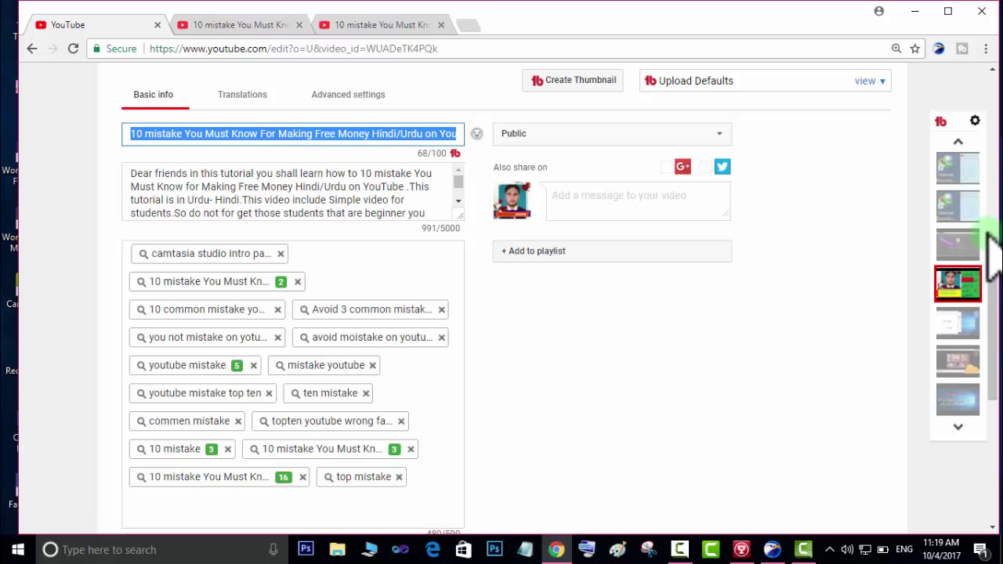
drag(994, 266, 996, 157)
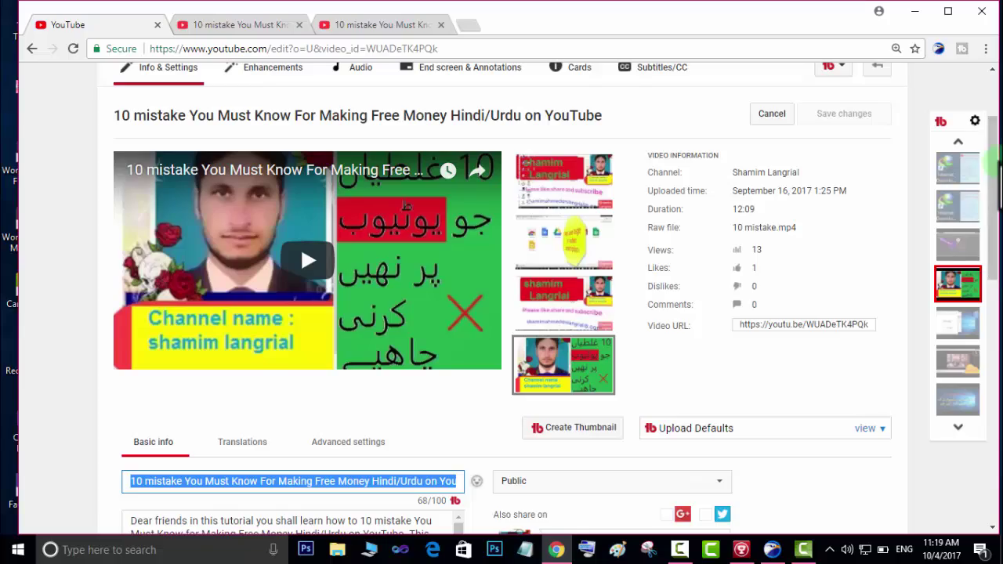